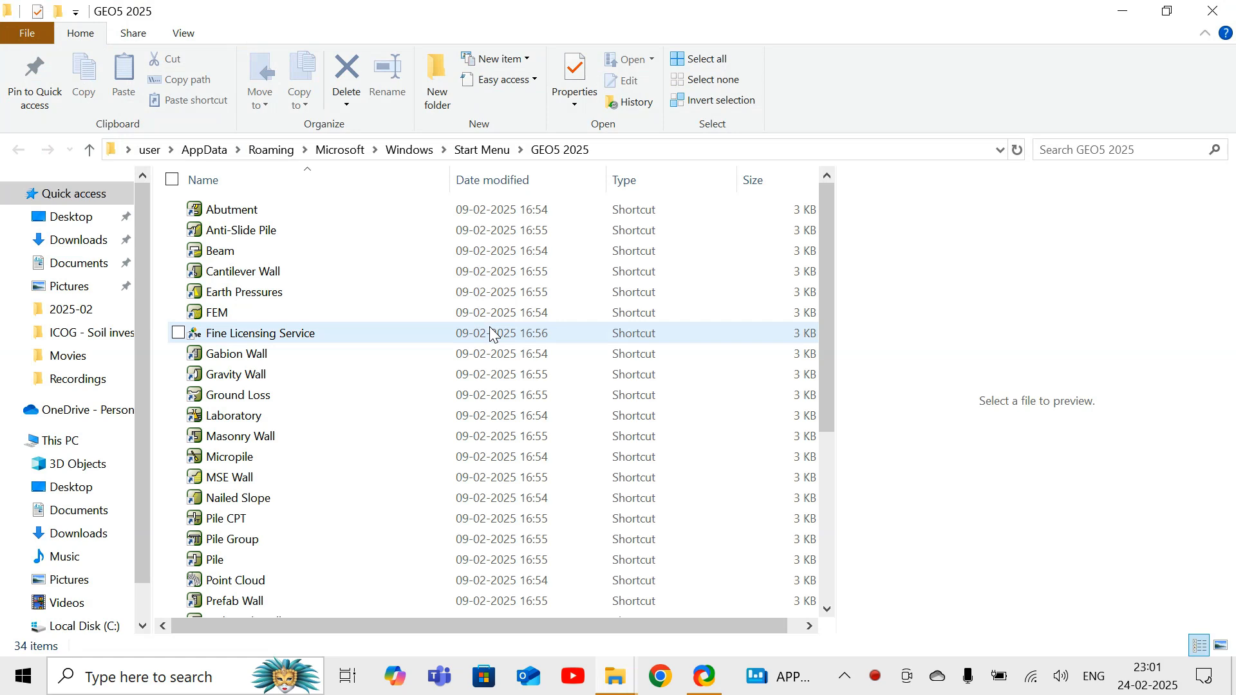
- Open the GEO5 MSE Wall program and enter demo-01 as the project name in the project data
double_click(354, 476)
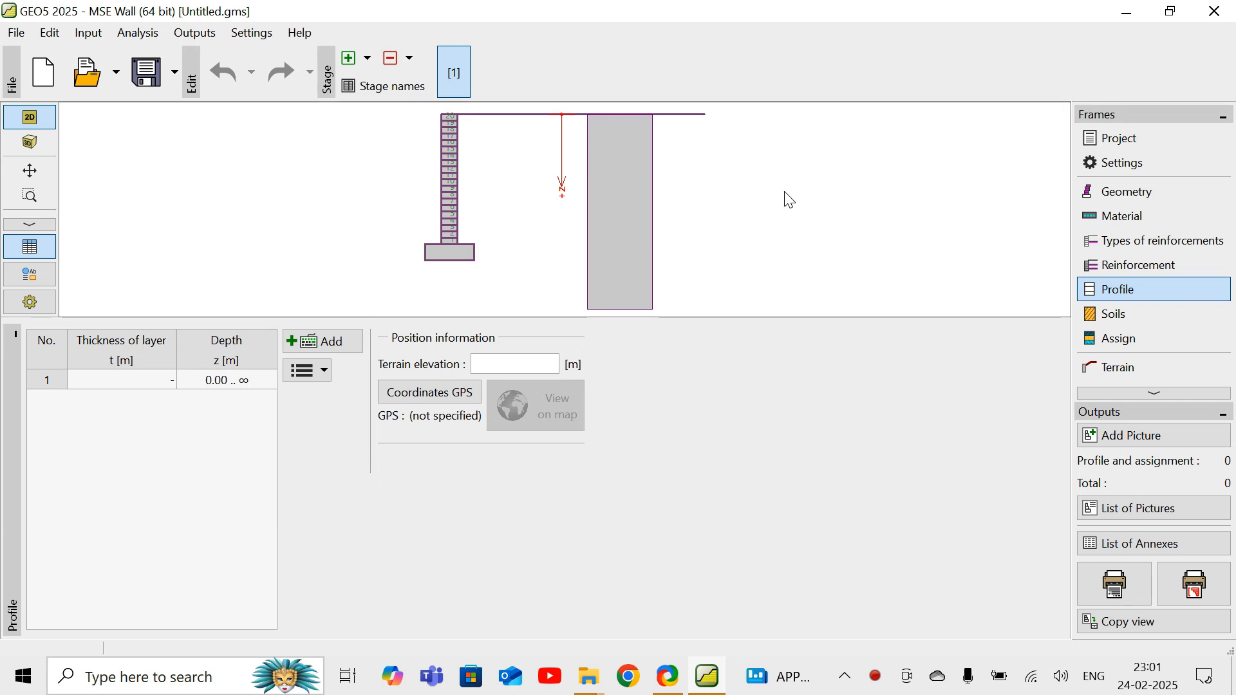
left_click(1131, 144)
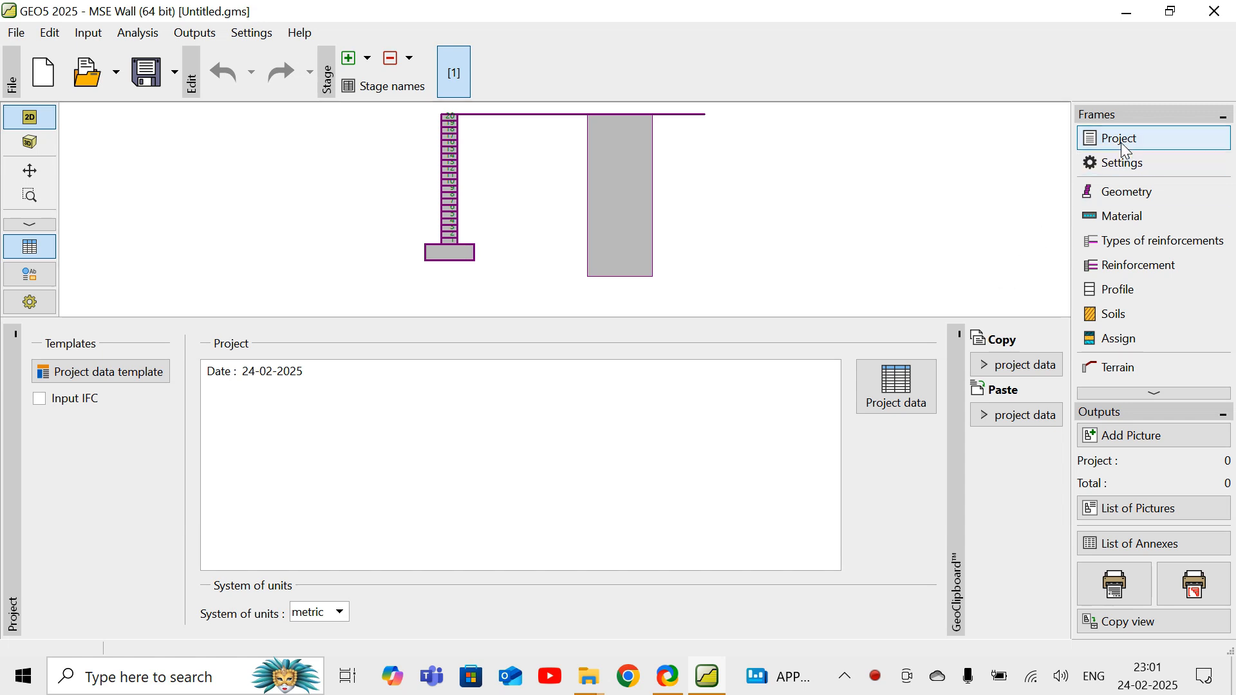
left_click(901, 389)
left_click(634, 226)
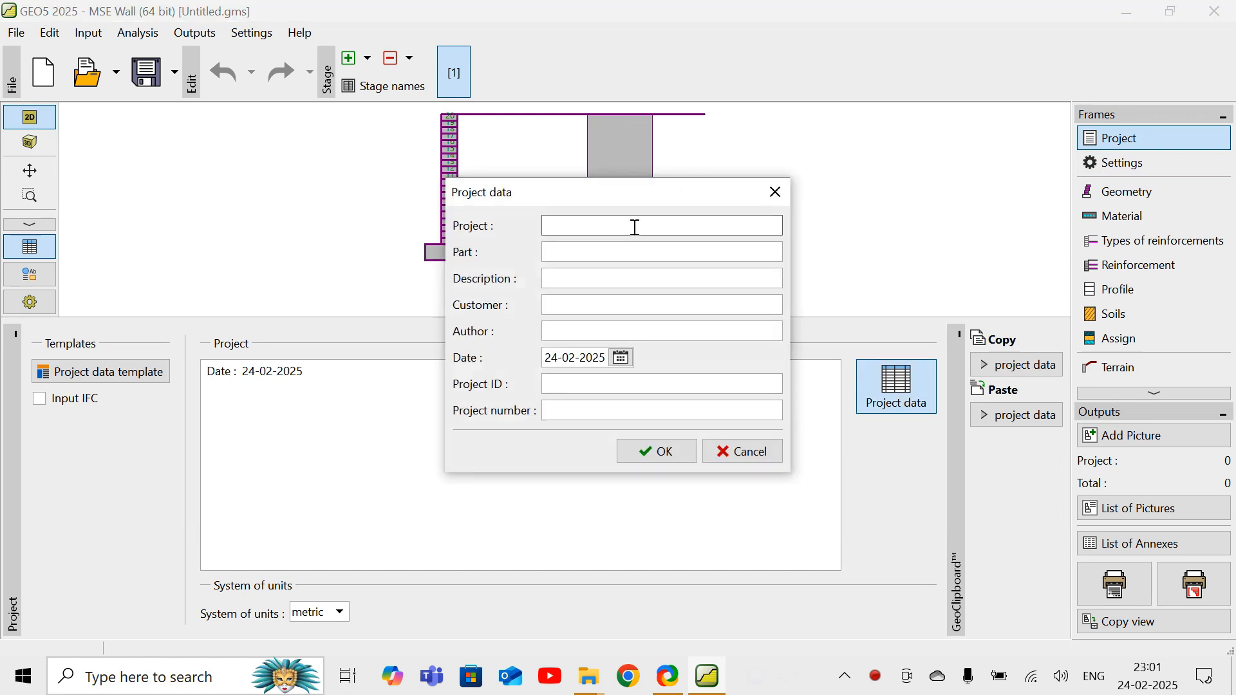
type("demo-01")
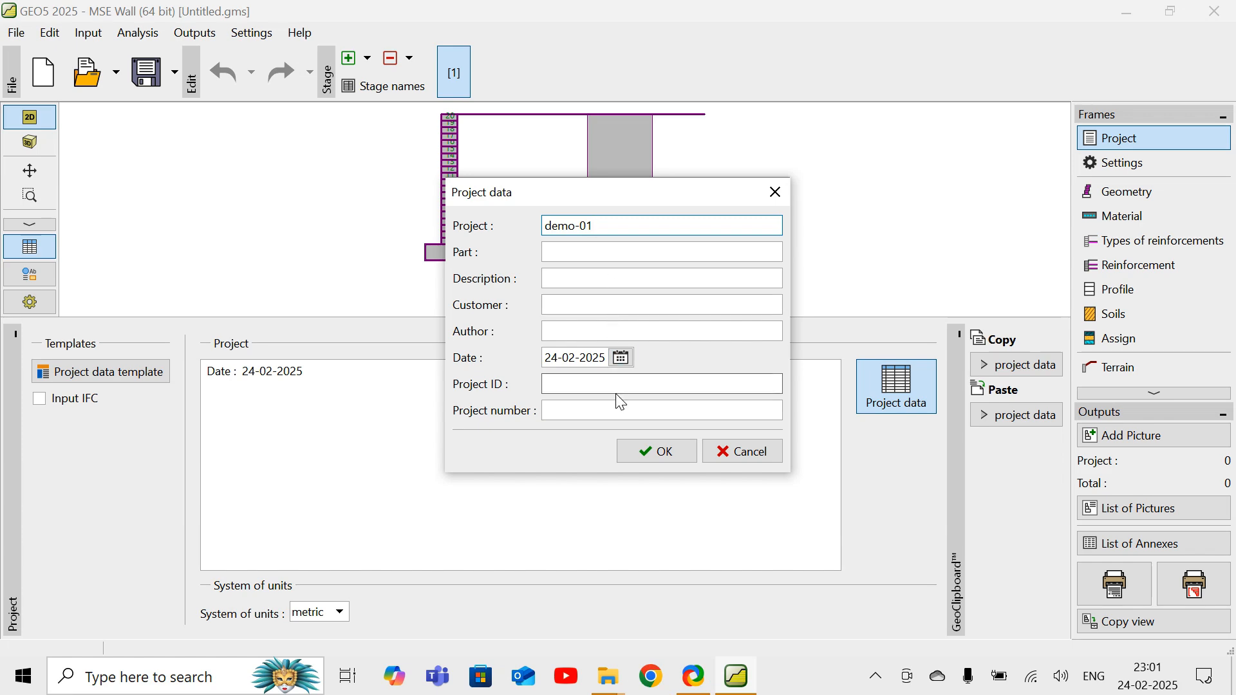
left_click(638, 448)
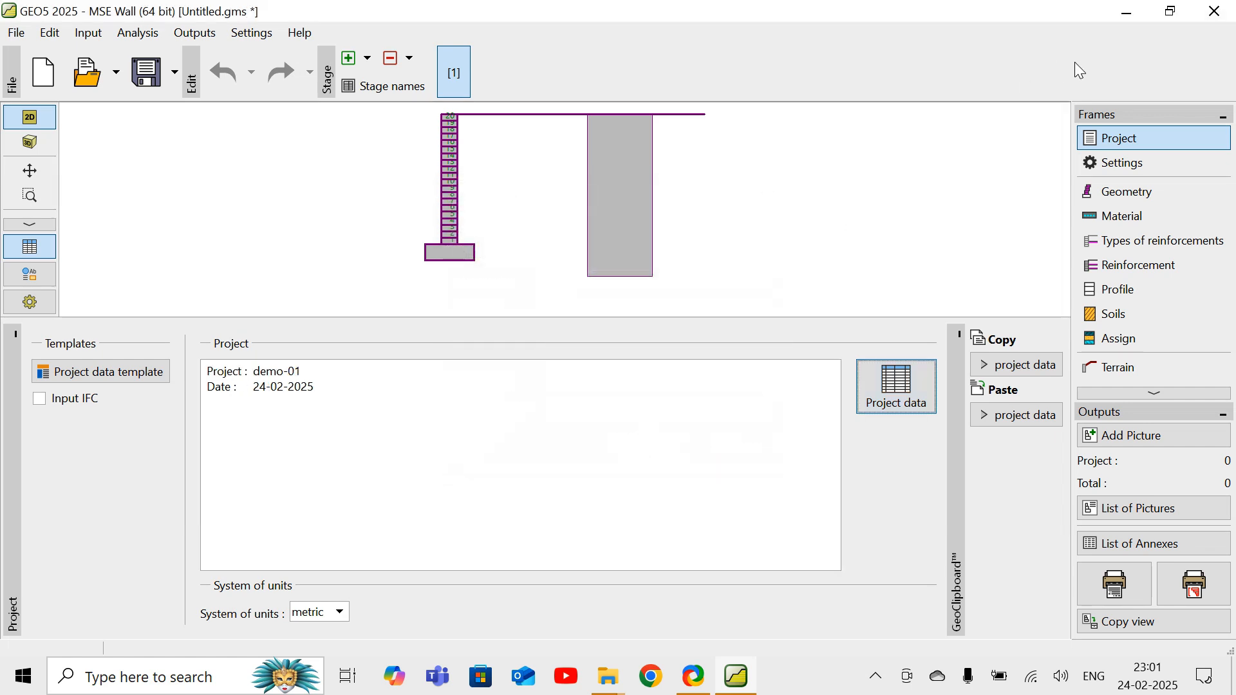
- Select the Standard - safety factors analysis settings for the project
left_click(1080, 165)
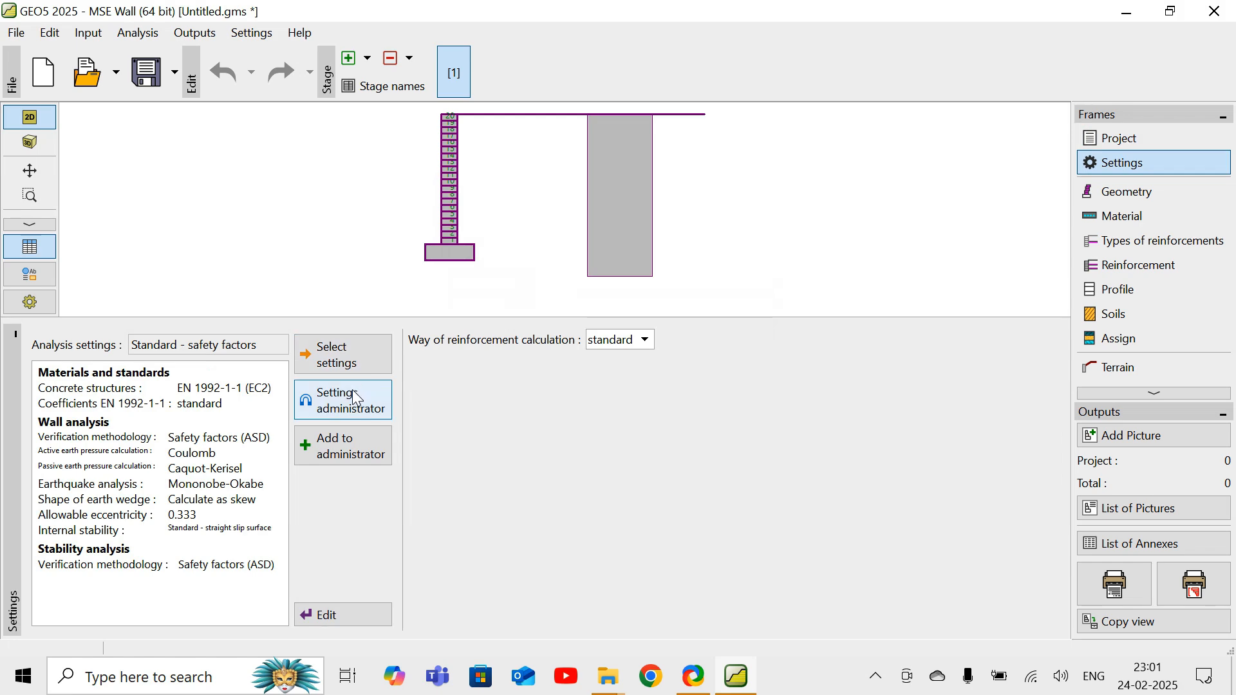
left_click(358, 365)
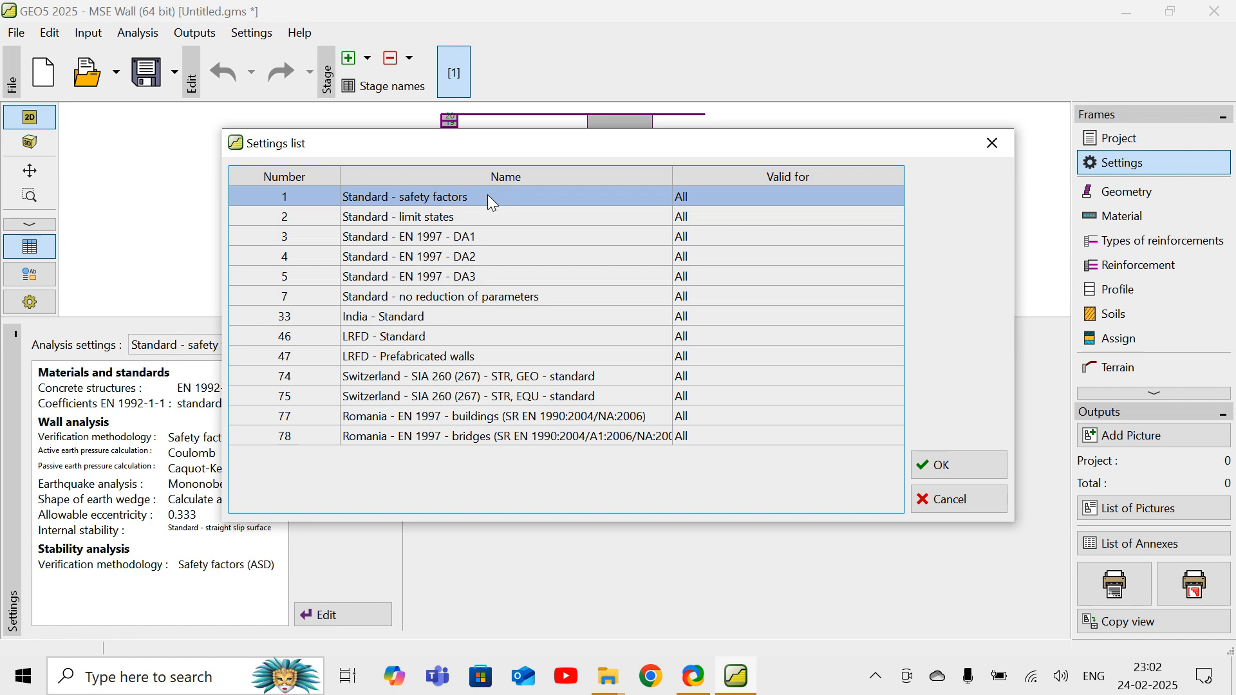
left_click(1003, 467)
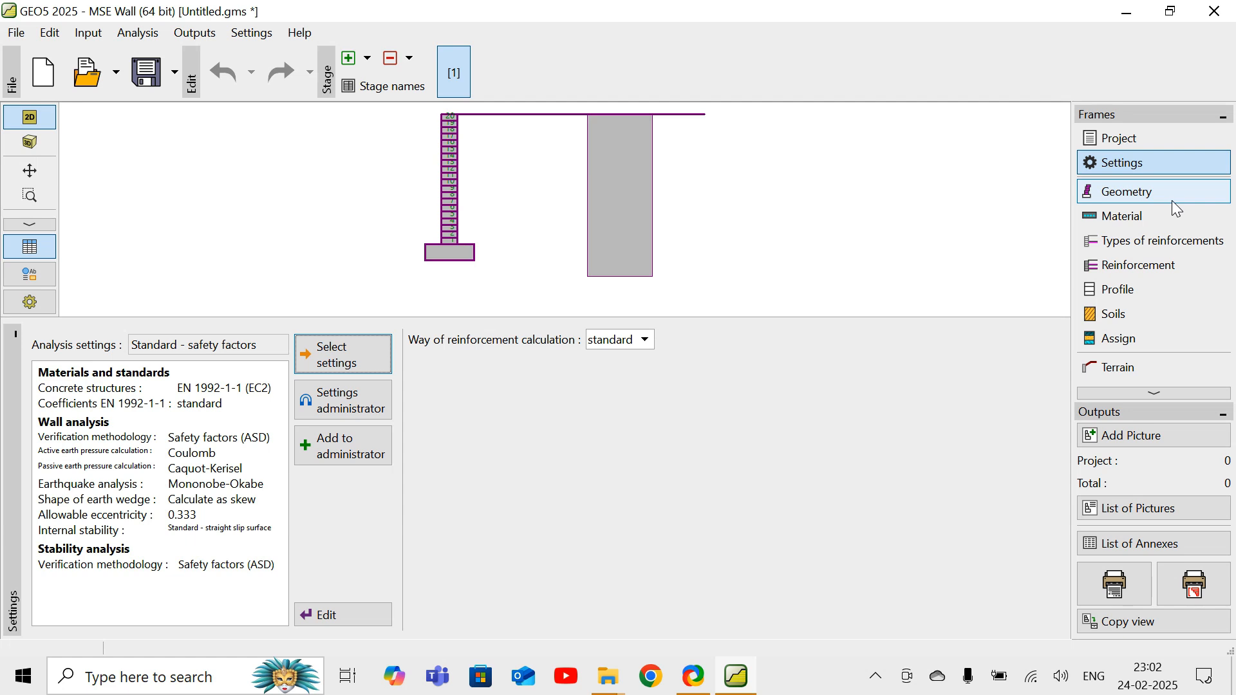
- Set the block offset in the wall geometry to 0.05 m and display the block material parameters
left_click(1172, 201)
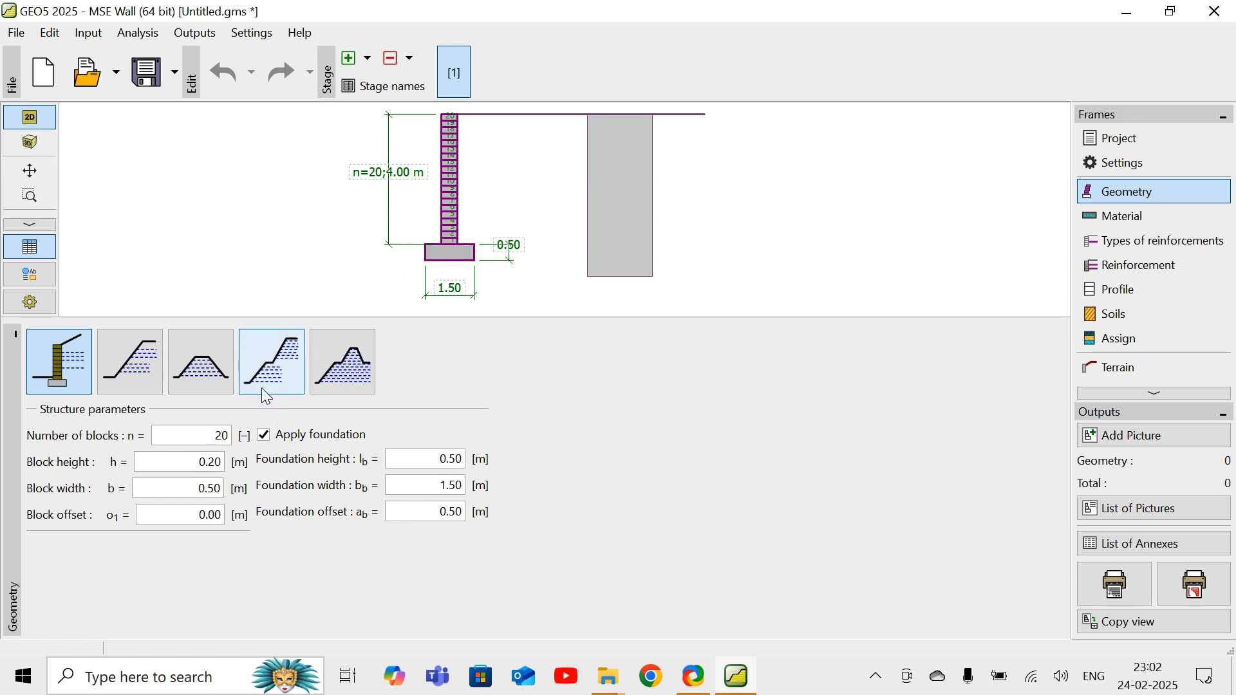
left_click(219, 513)
type("0.05")
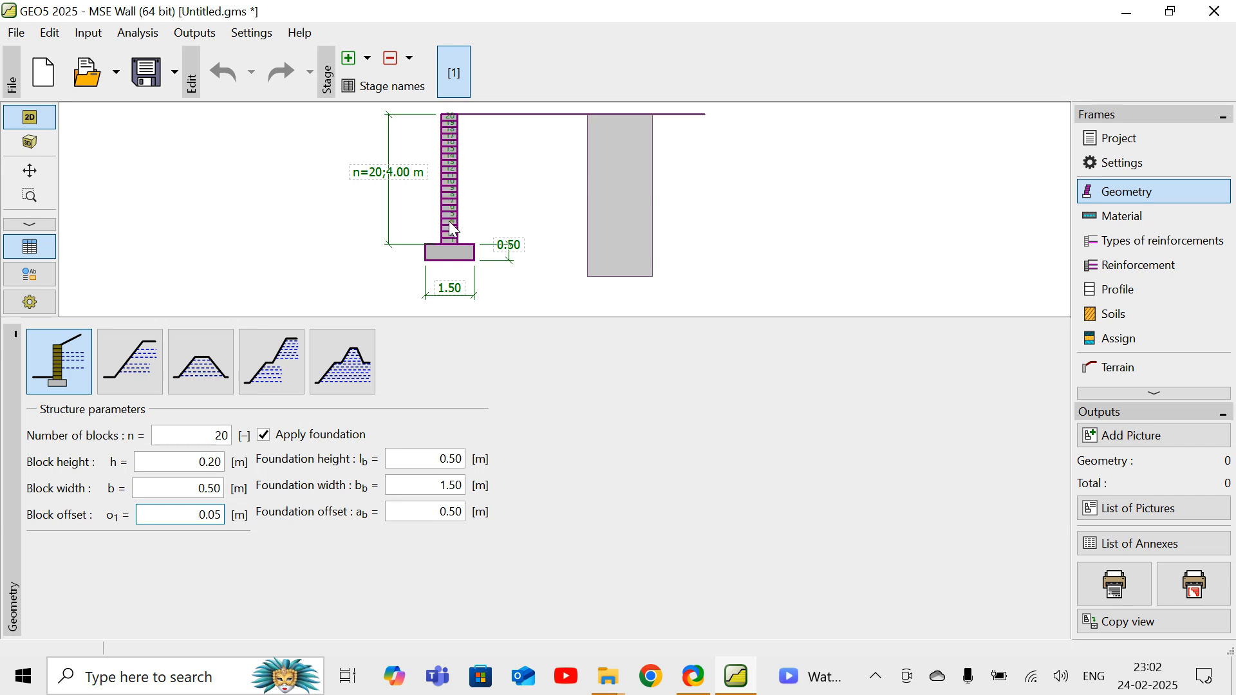
left_click(1138, 220)
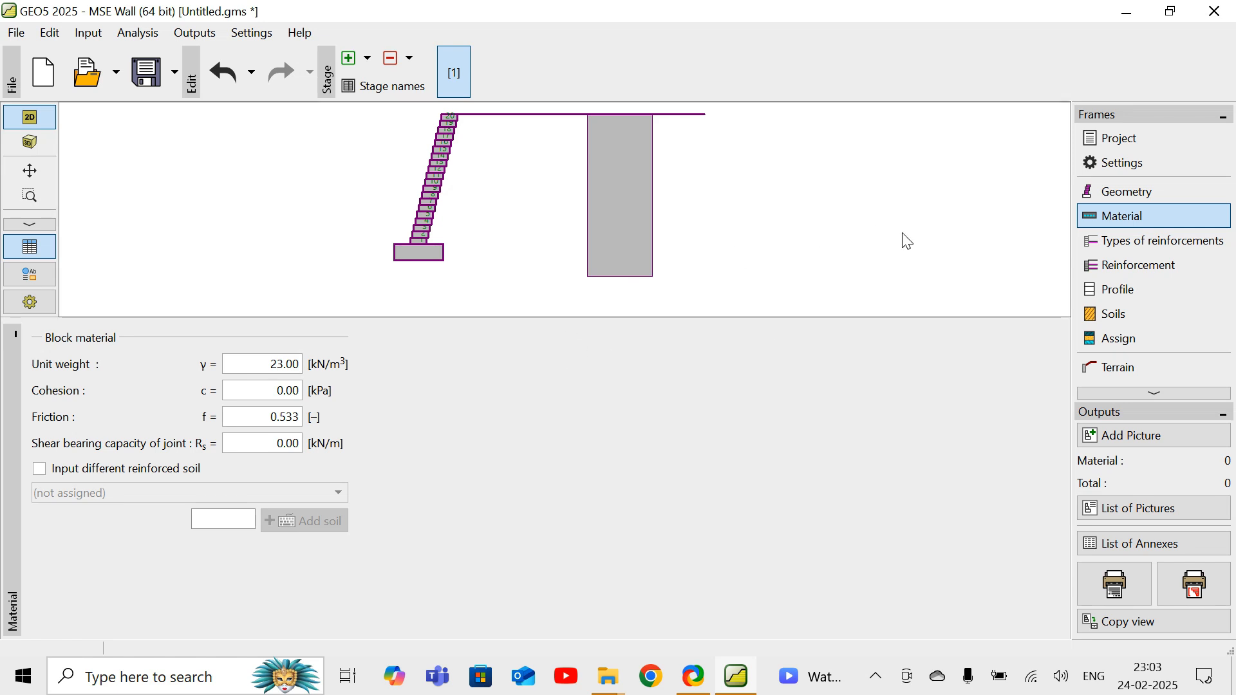
- Start a new type of reinforcement using the Miragrid production set
left_click(1116, 245)
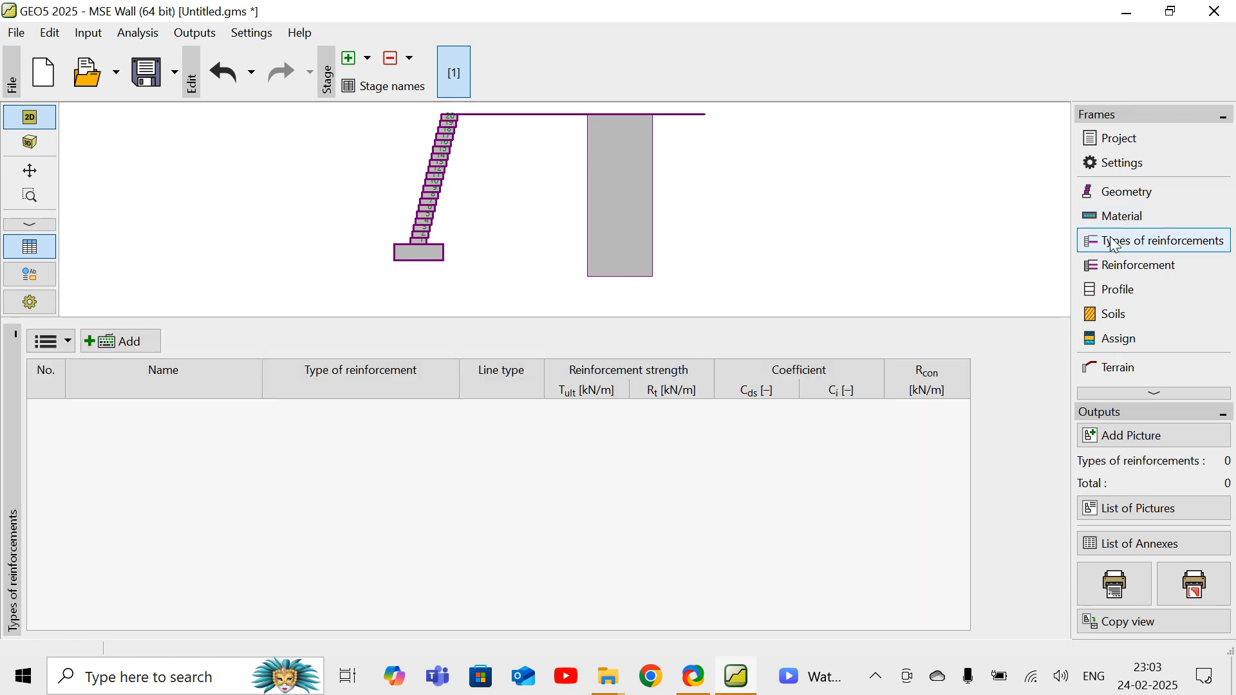
left_click(150, 352)
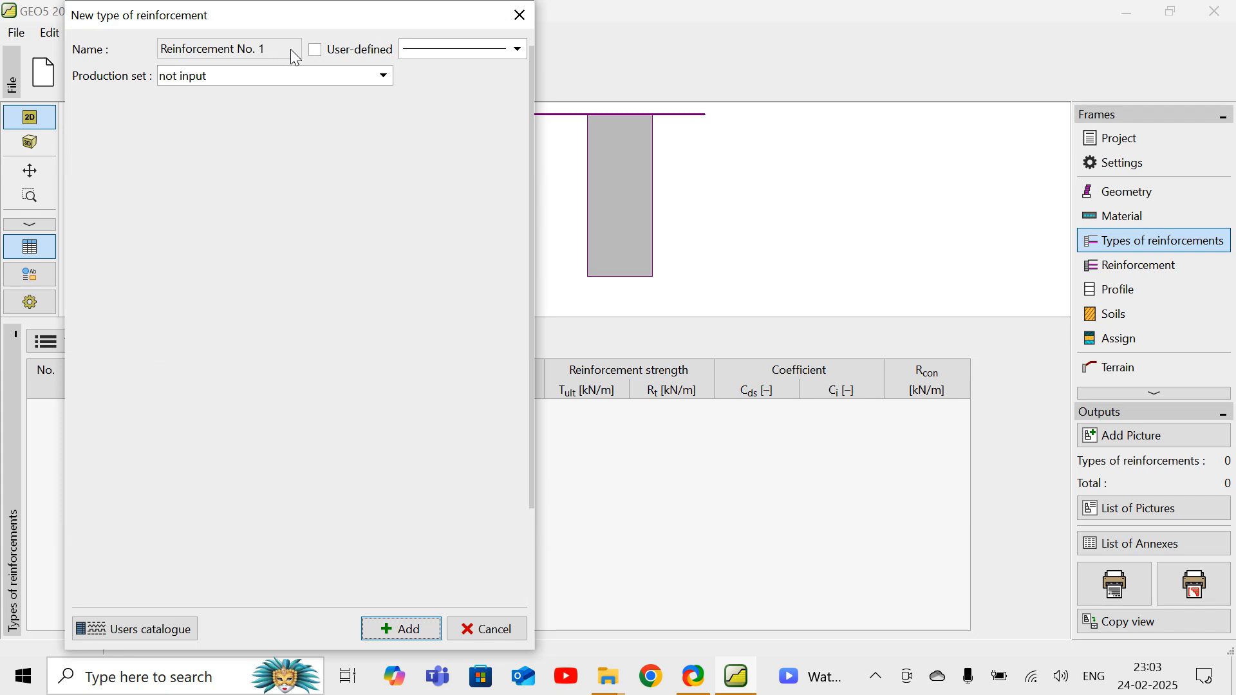
left_click(260, 83)
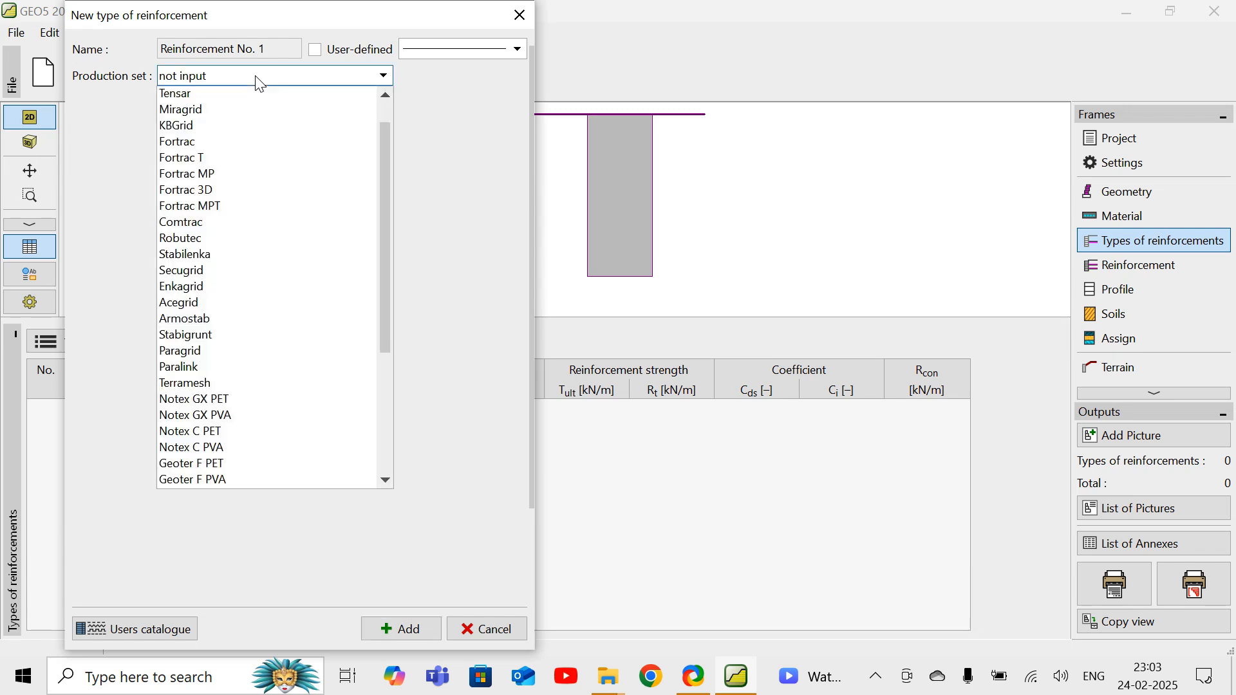
left_click(239, 111)
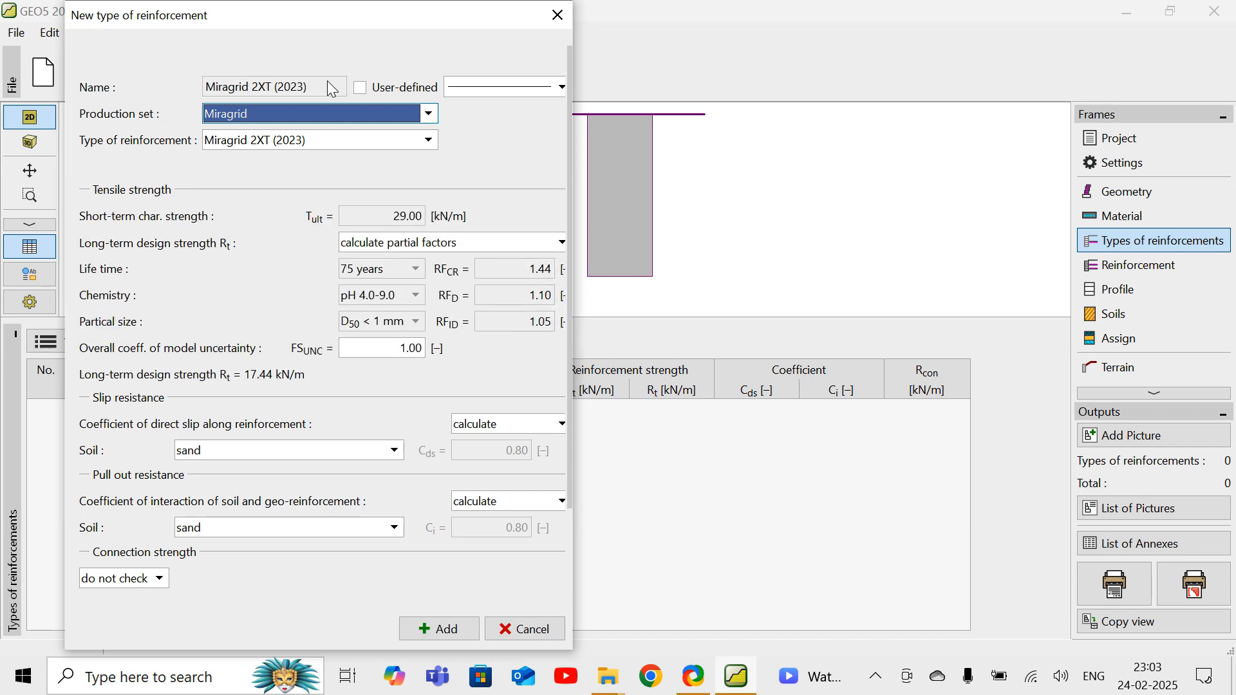
- Choose Miragrid 5XT (2023) as the type of reinforcement, keeping Miragrid as the production set
left_click(349, 150)
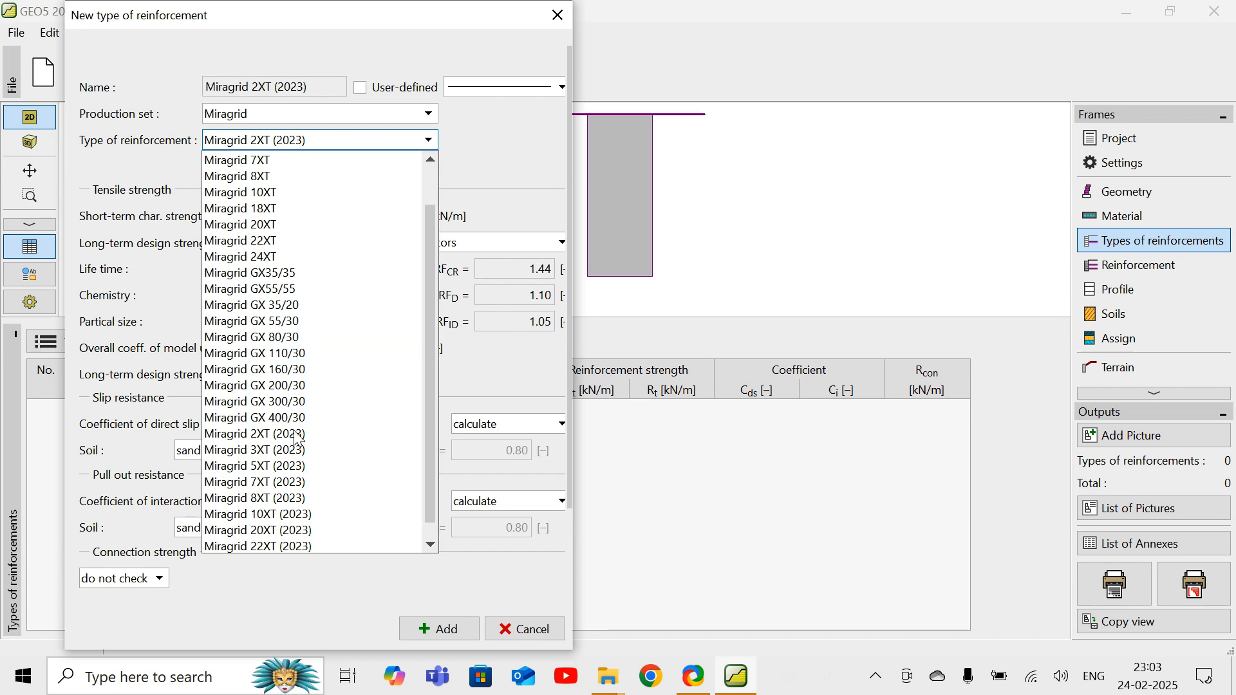
left_click(290, 466)
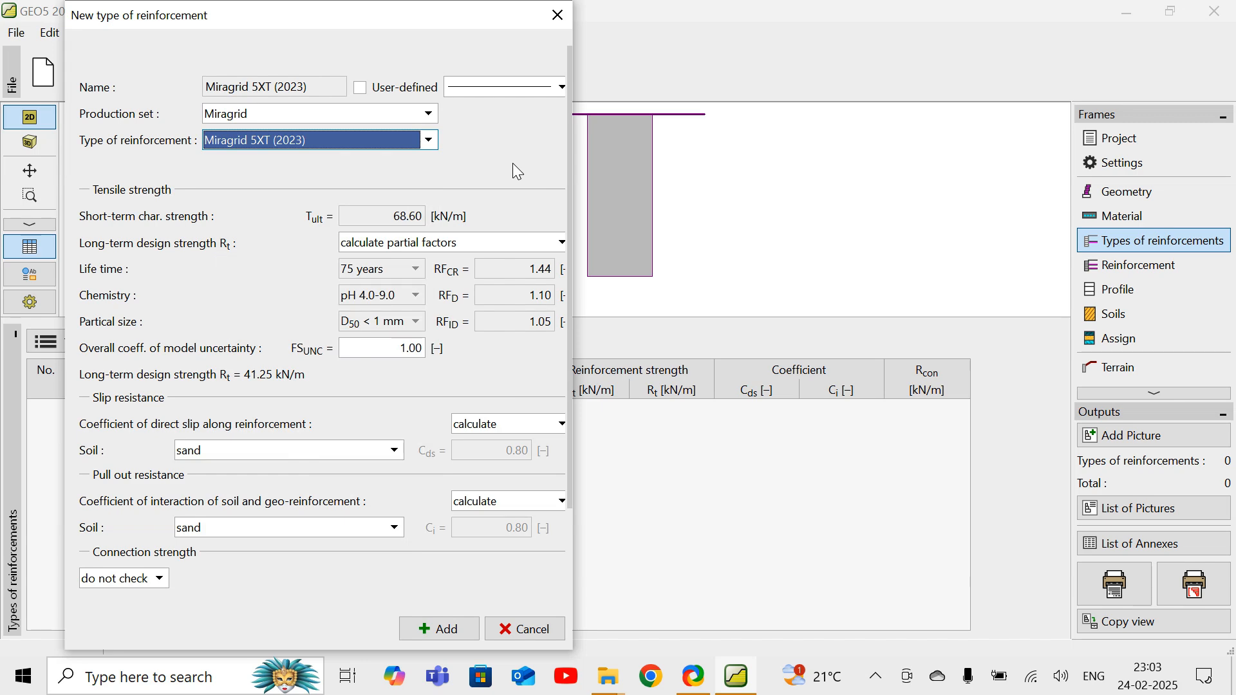
left_click(428, 114)
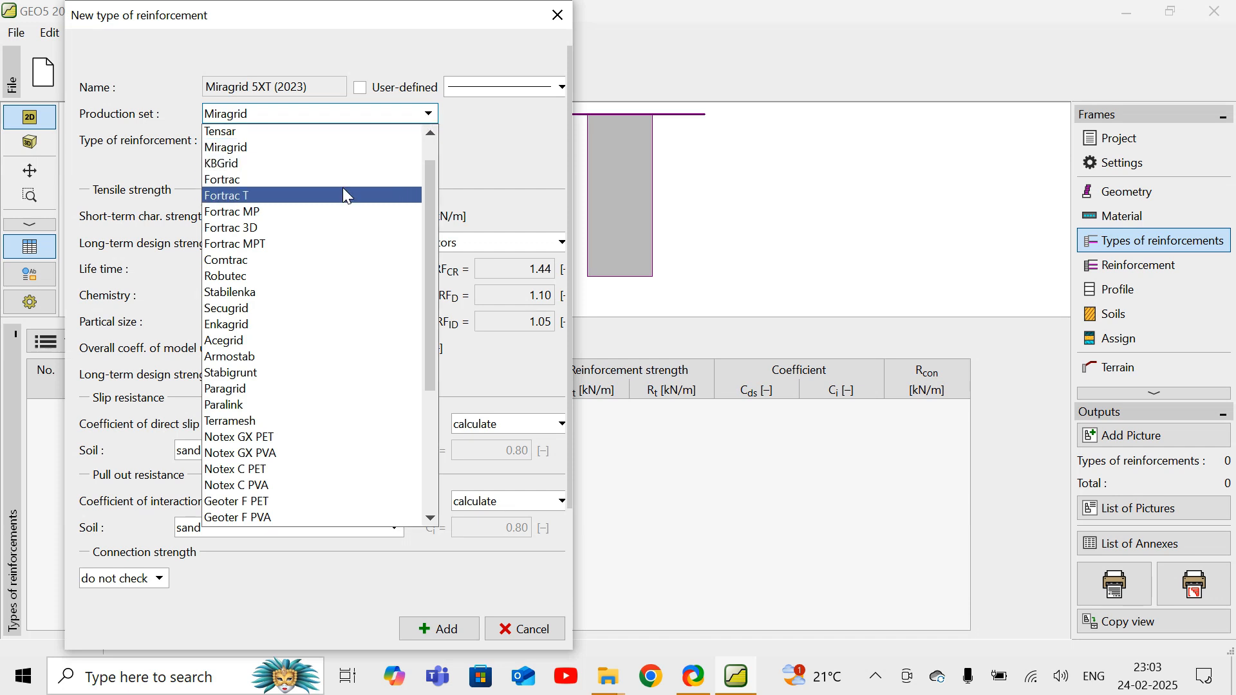
left_click(371, 150)
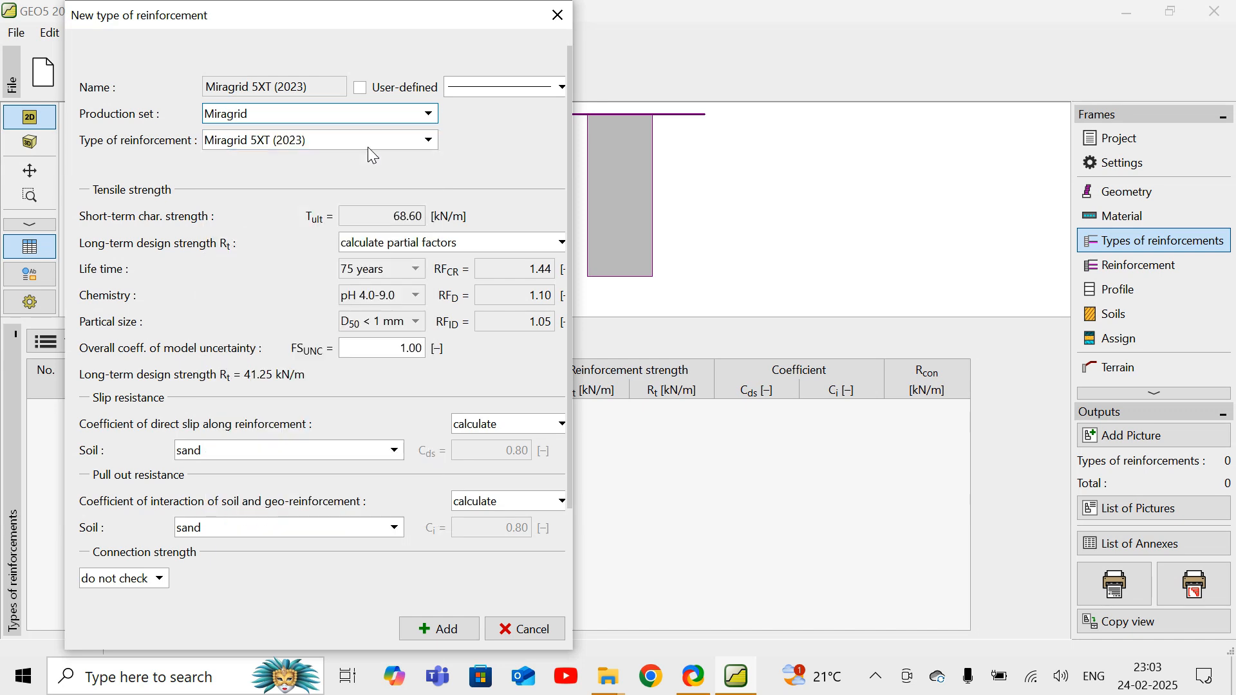
- Select Miragrid 5XT as the reinforcement type, add it to the list and close the dialog
left_click(399, 139)
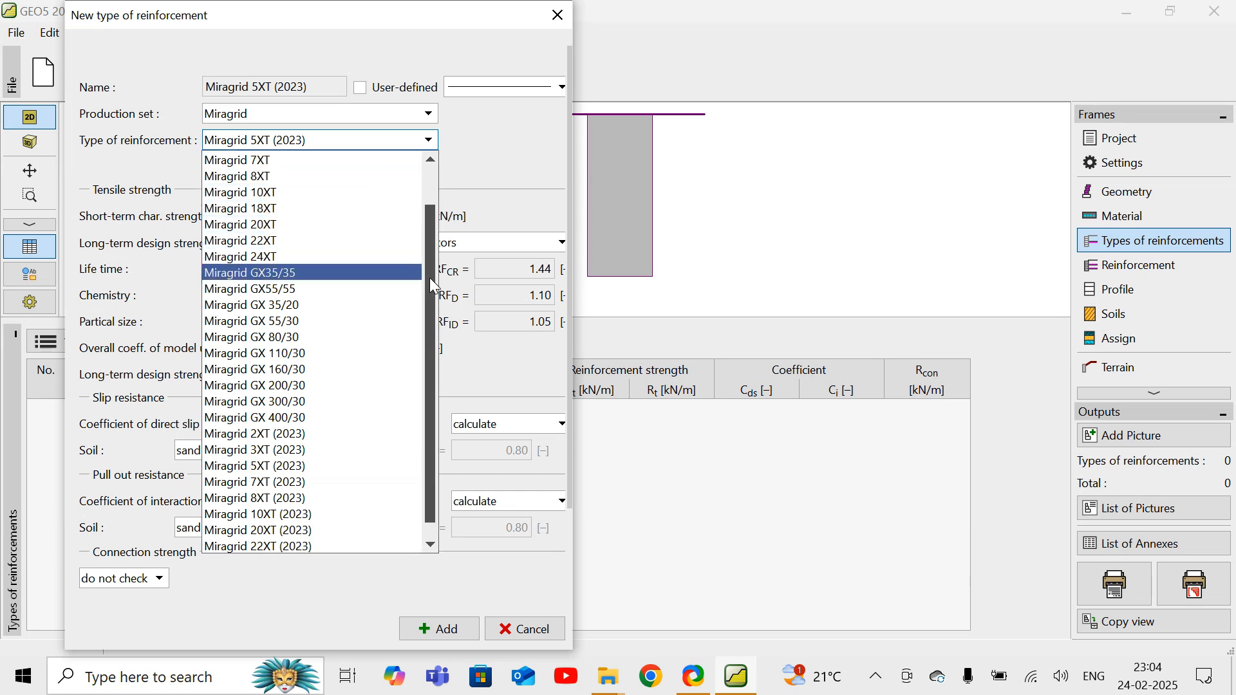
left_click_drag(430, 277, 435, 211)
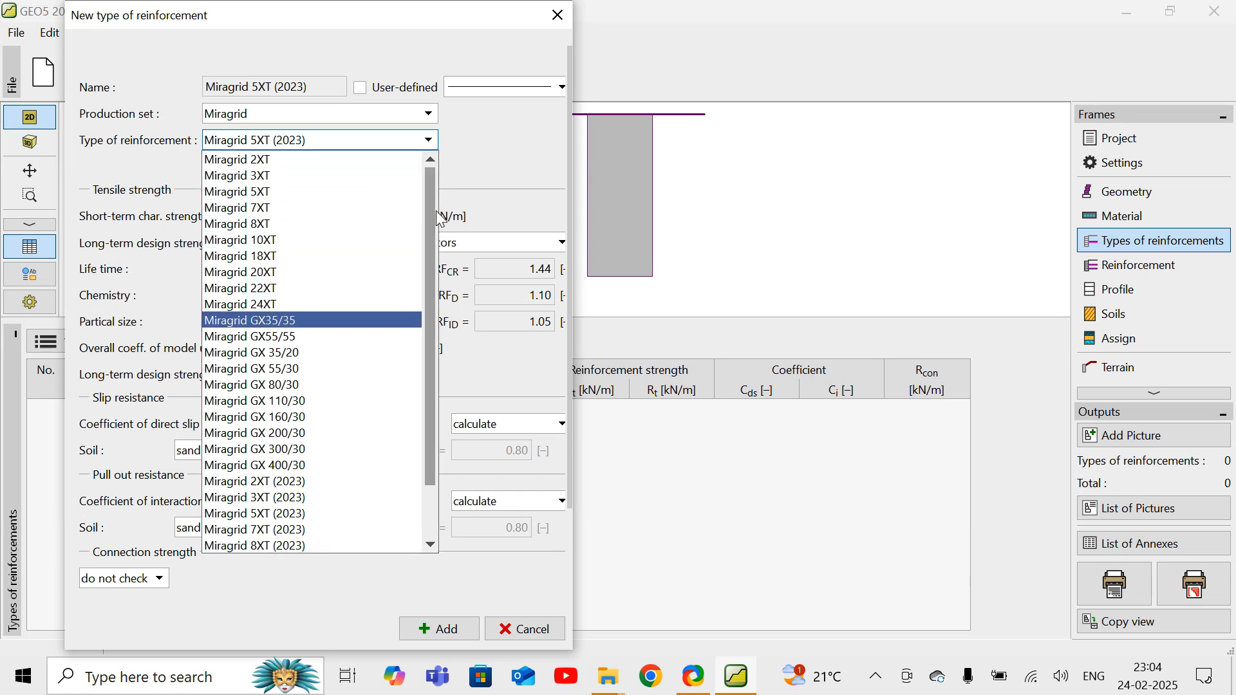
left_click(328, 193)
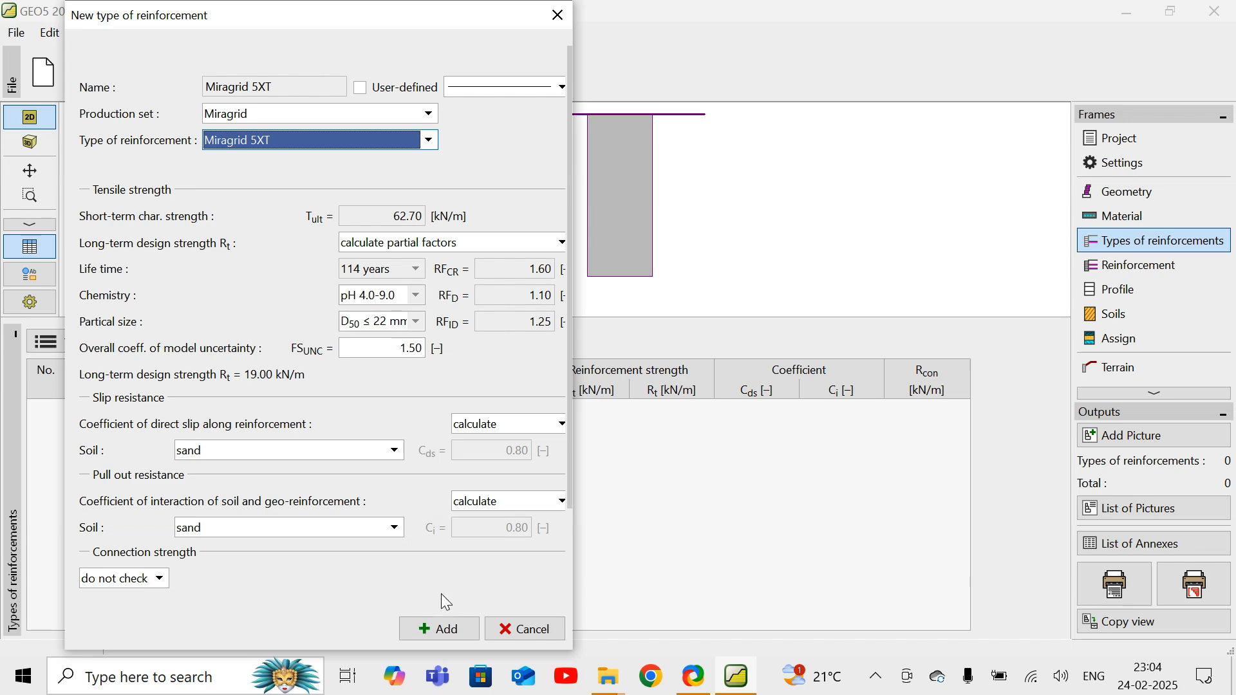
left_click(443, 633)
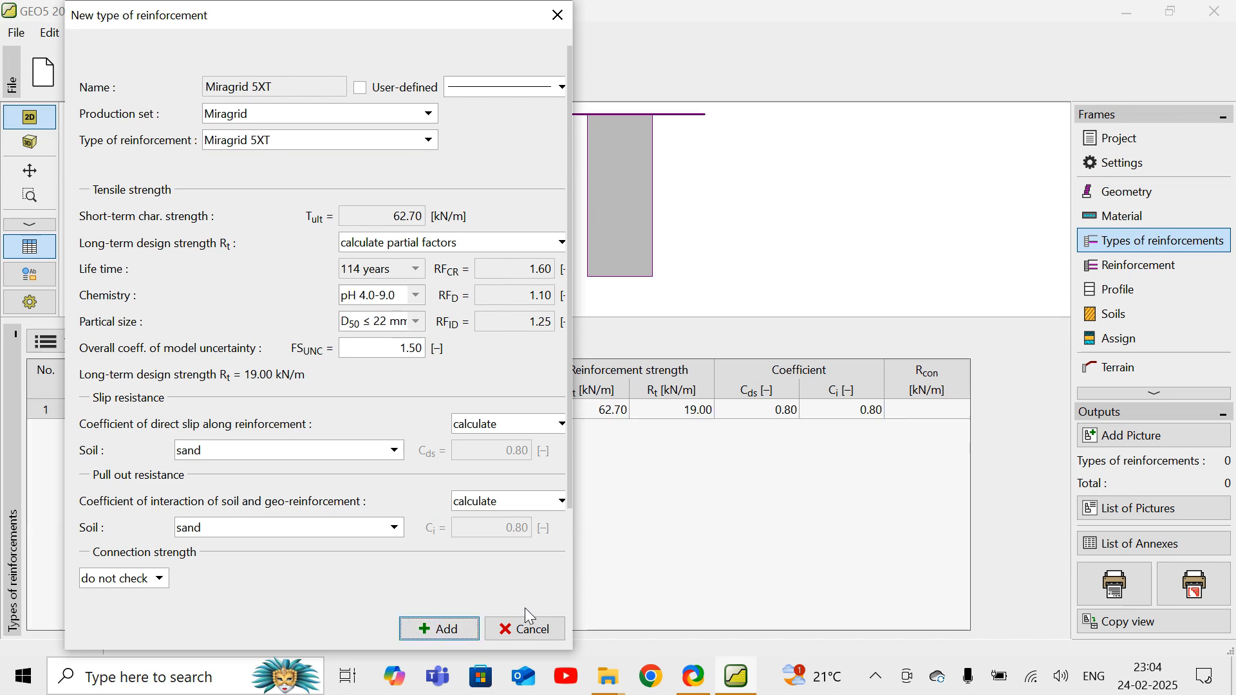
left_click(522, 631)
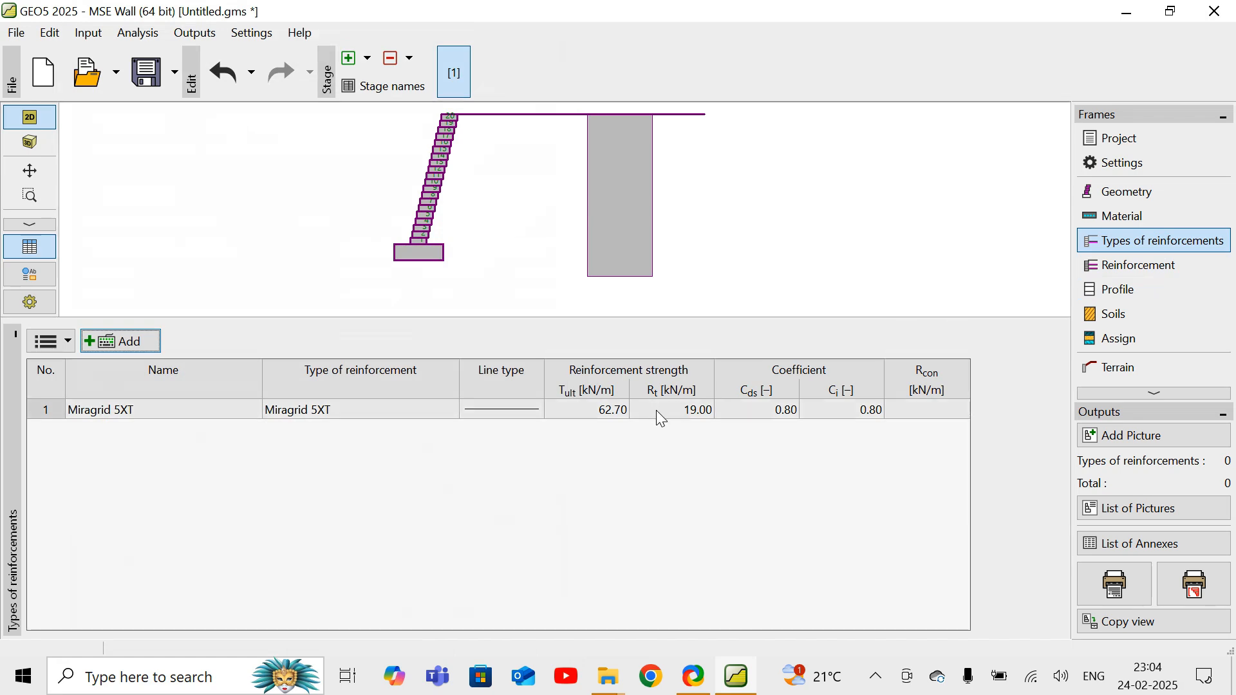
- Generate continuous Miragrid 5XT reinforcements of identical 3.5 m length on every block from 1 to 20
left_click(1102, 266)
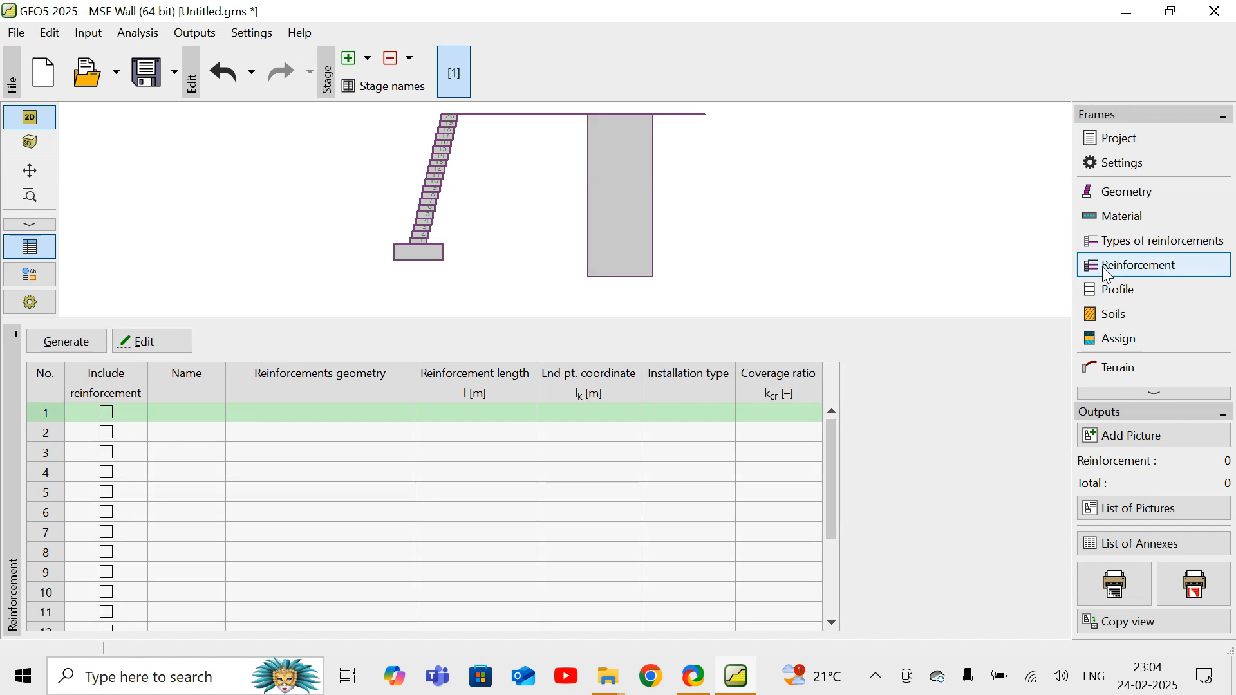
left_click(106, 419)
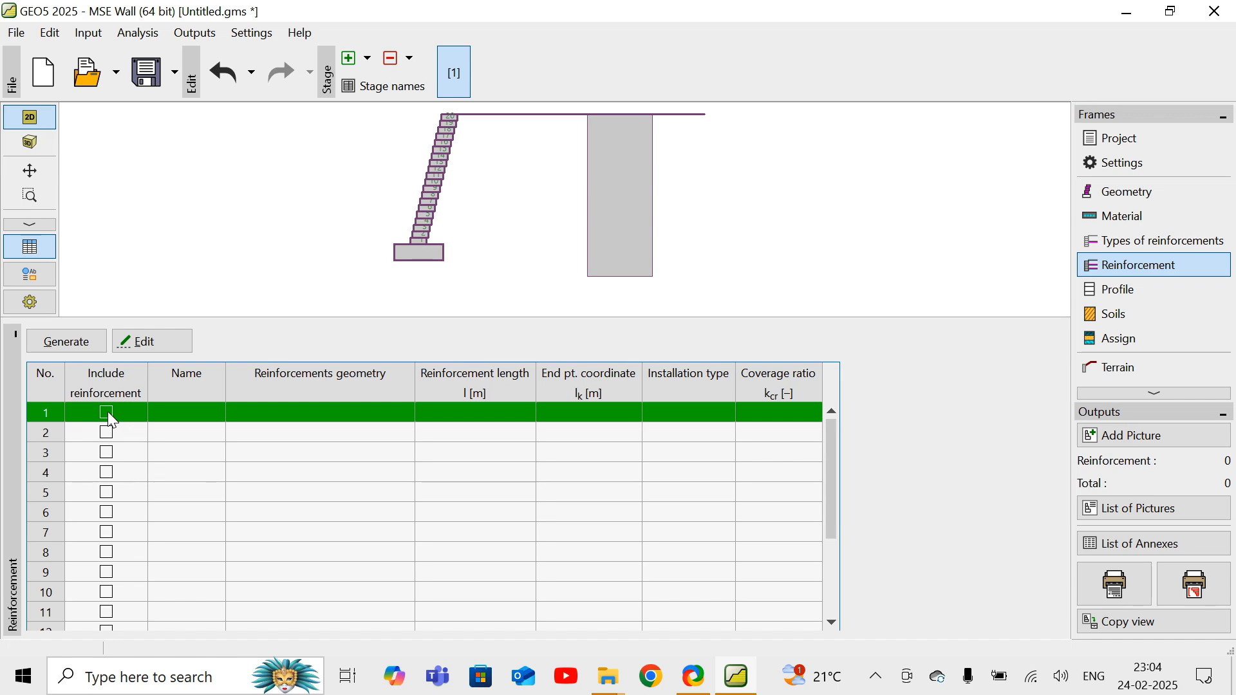
left_click(91, 351)
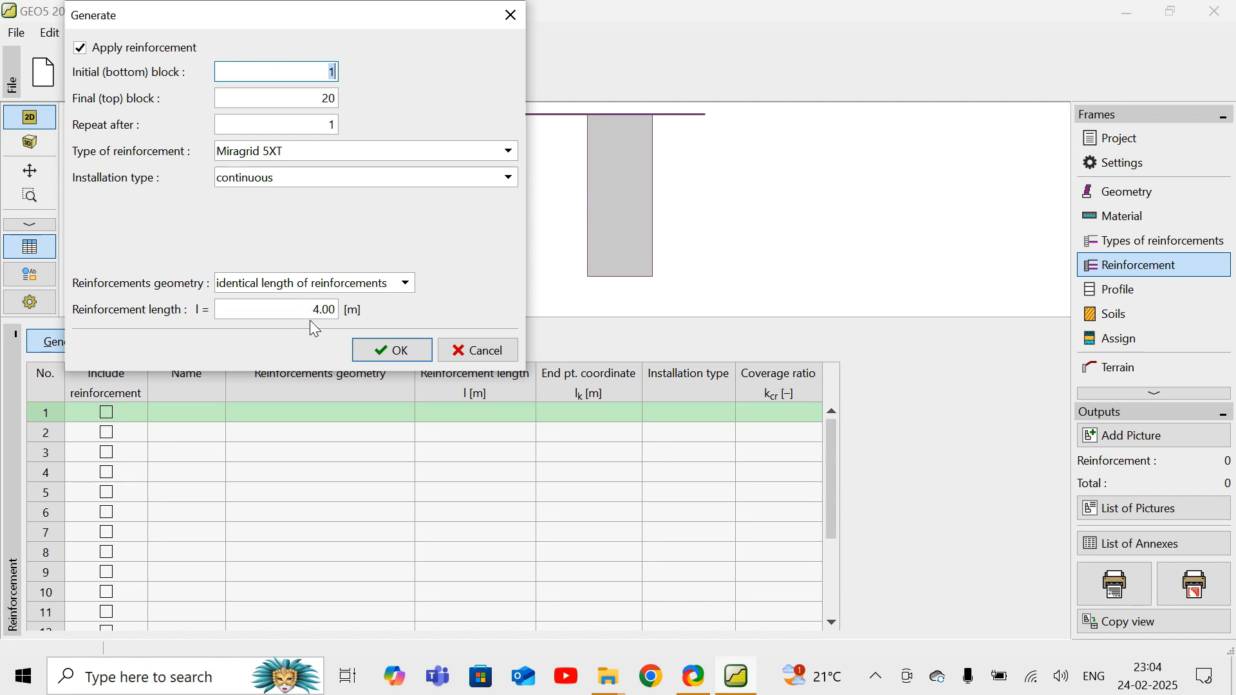
left_click(327, 308)
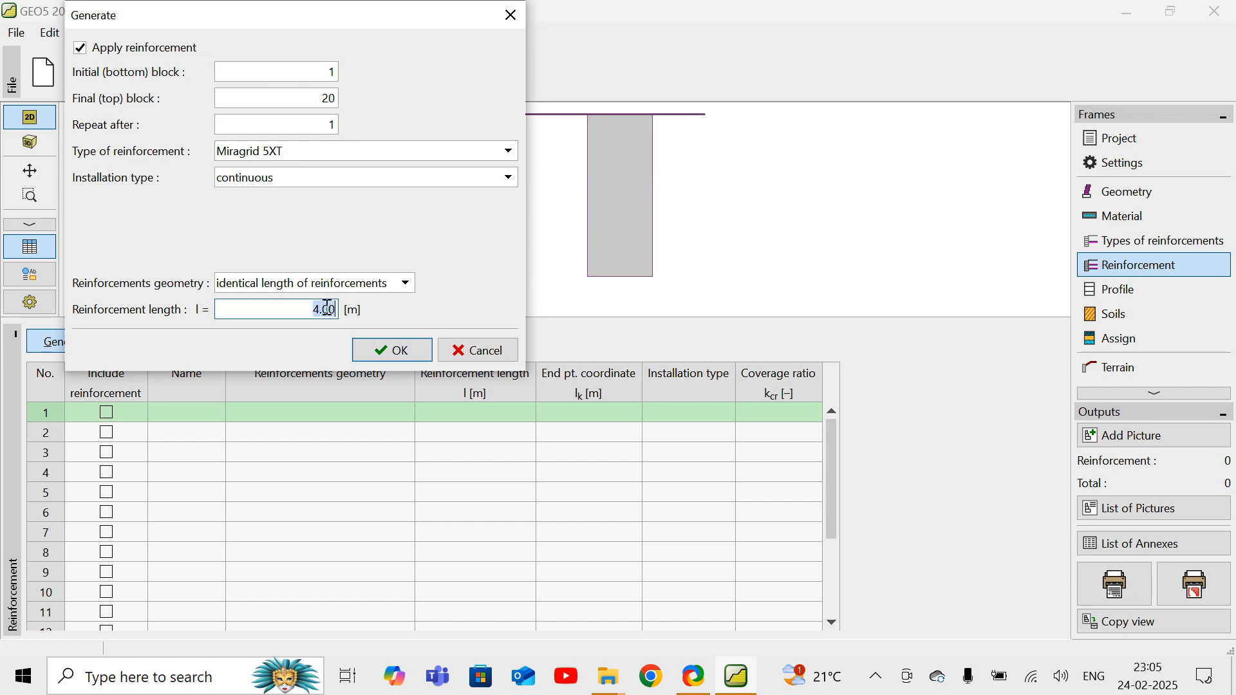
type("3.5")
left_click(384, 341)
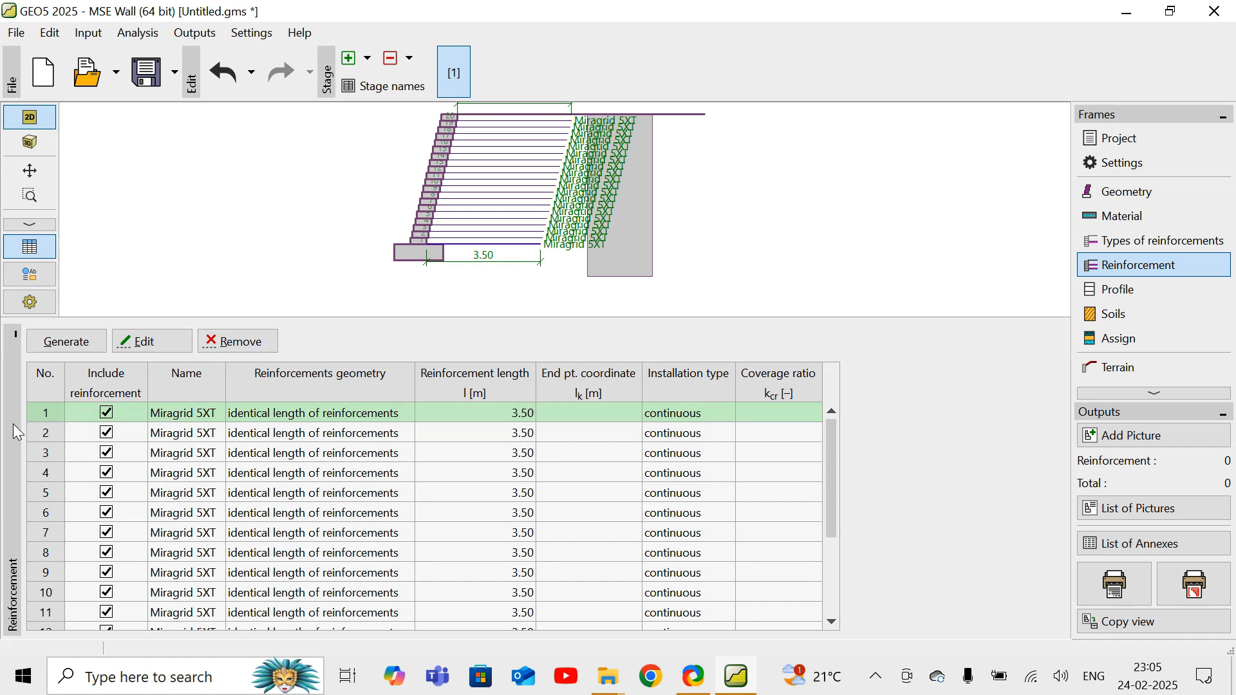
- Try to exclude the reinforcement of block 2 from the generated layers
left_click(108, 436)
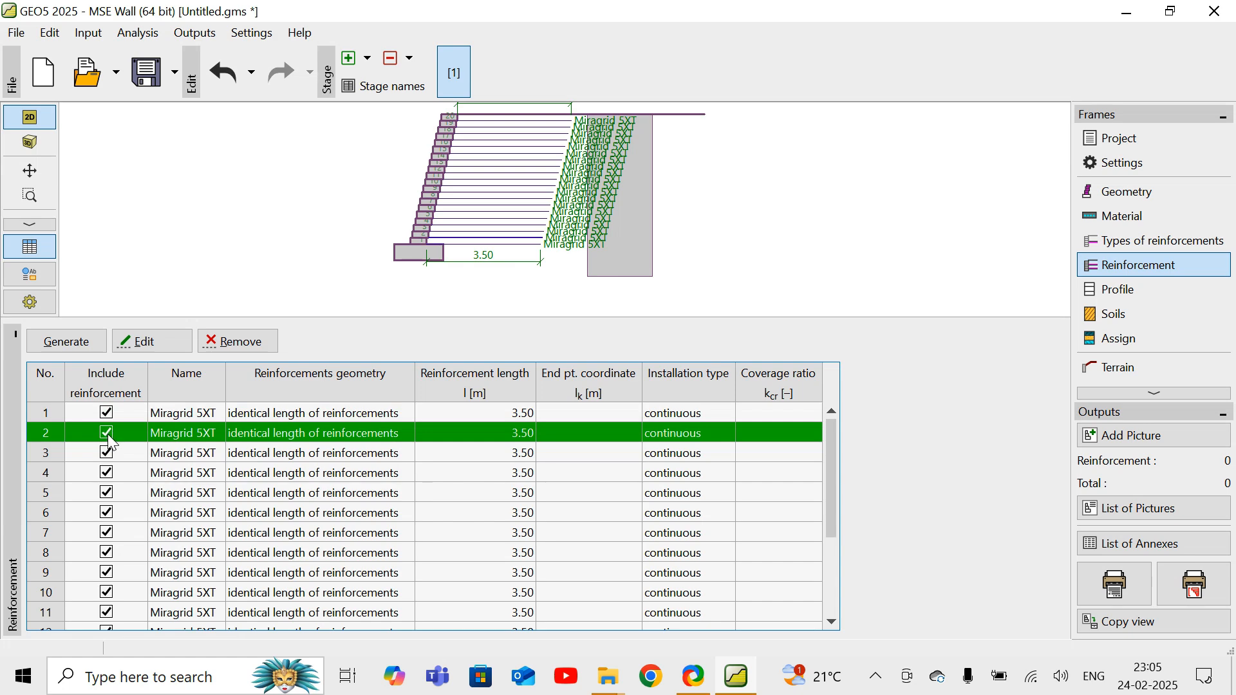
left_click(164, 347)
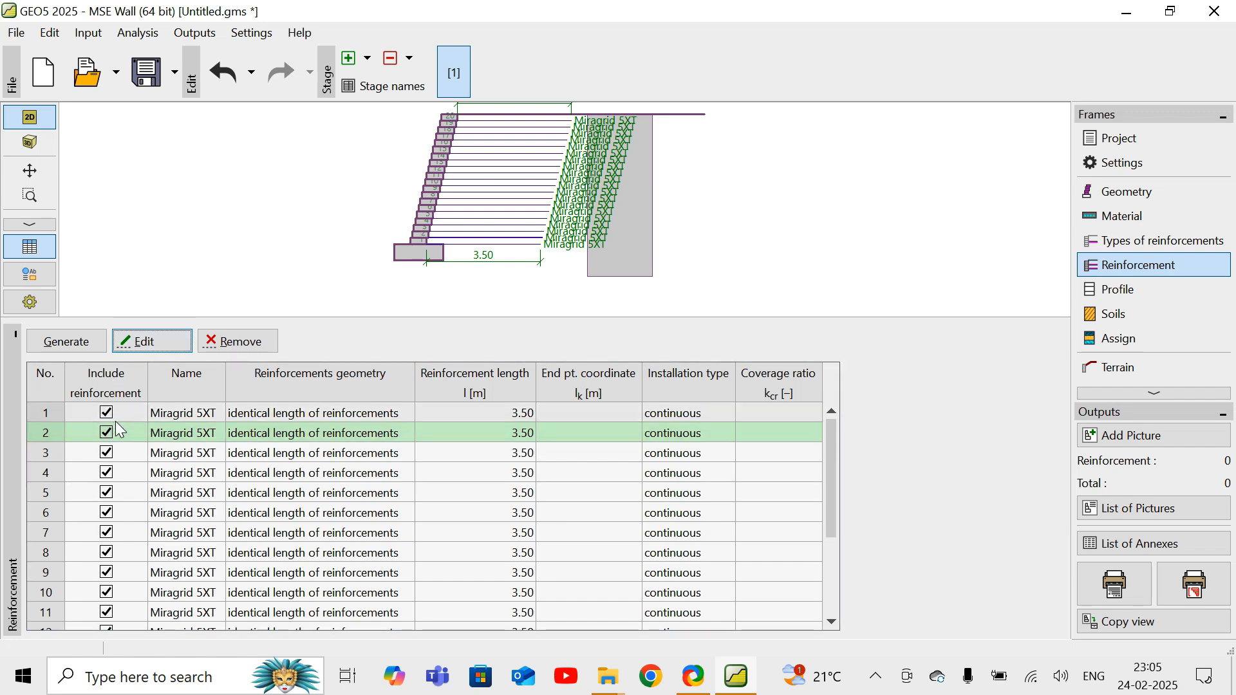
left_click(108, 437)
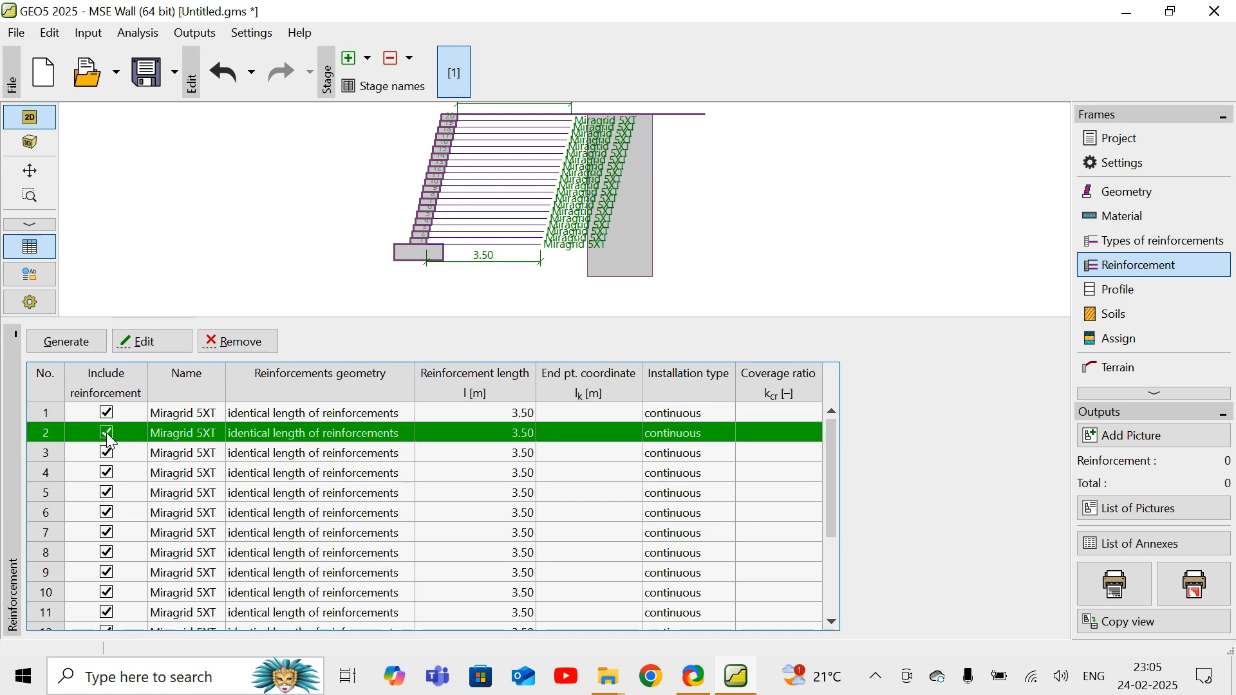
right_click(108, 438)
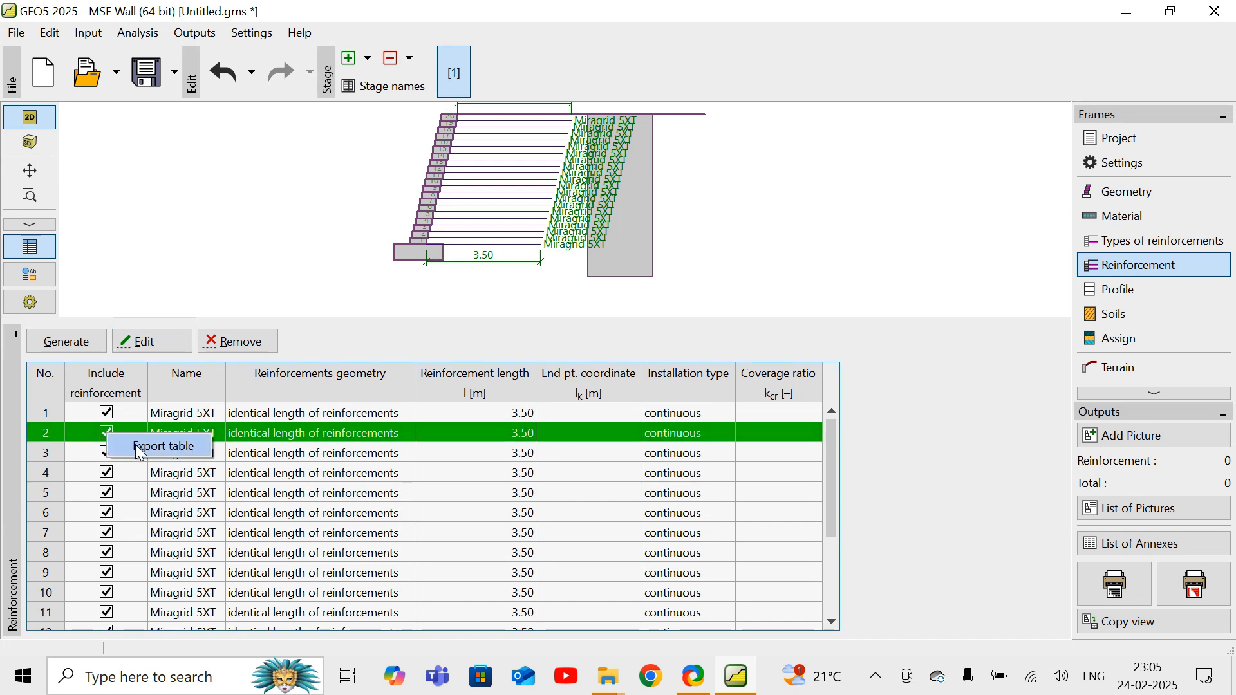
- Remove all generated reinforcements from the wall
left_click(232, 349)
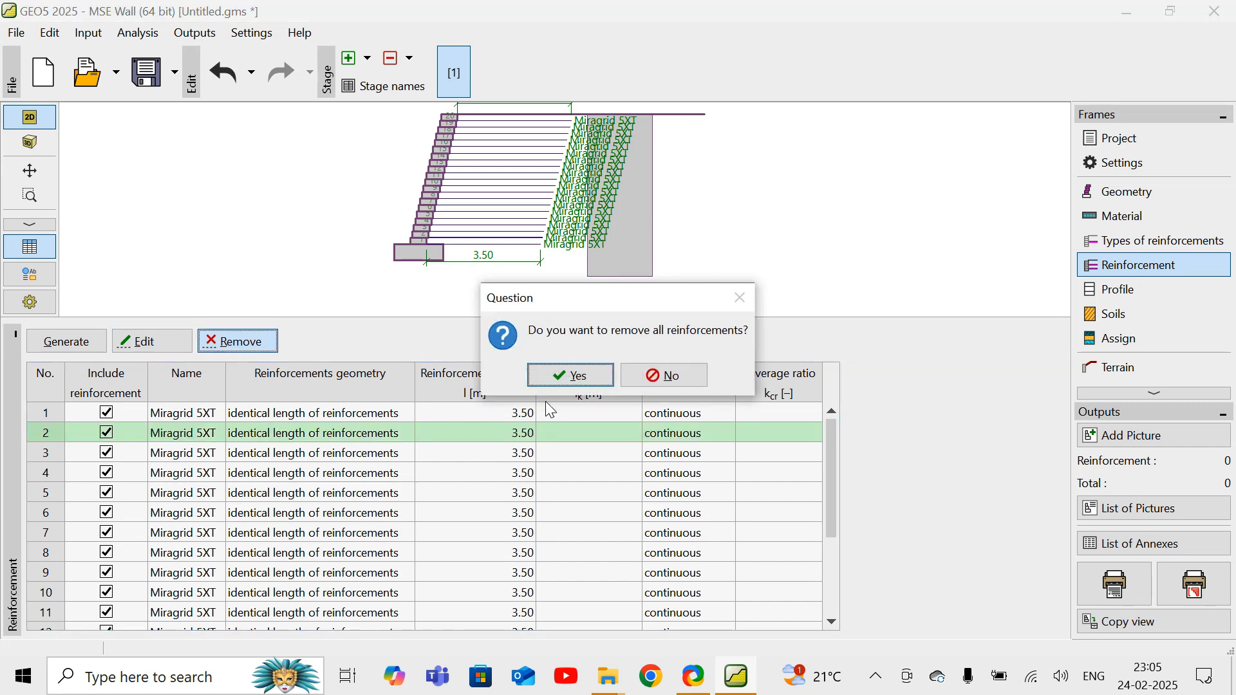
left_click(571, 376)
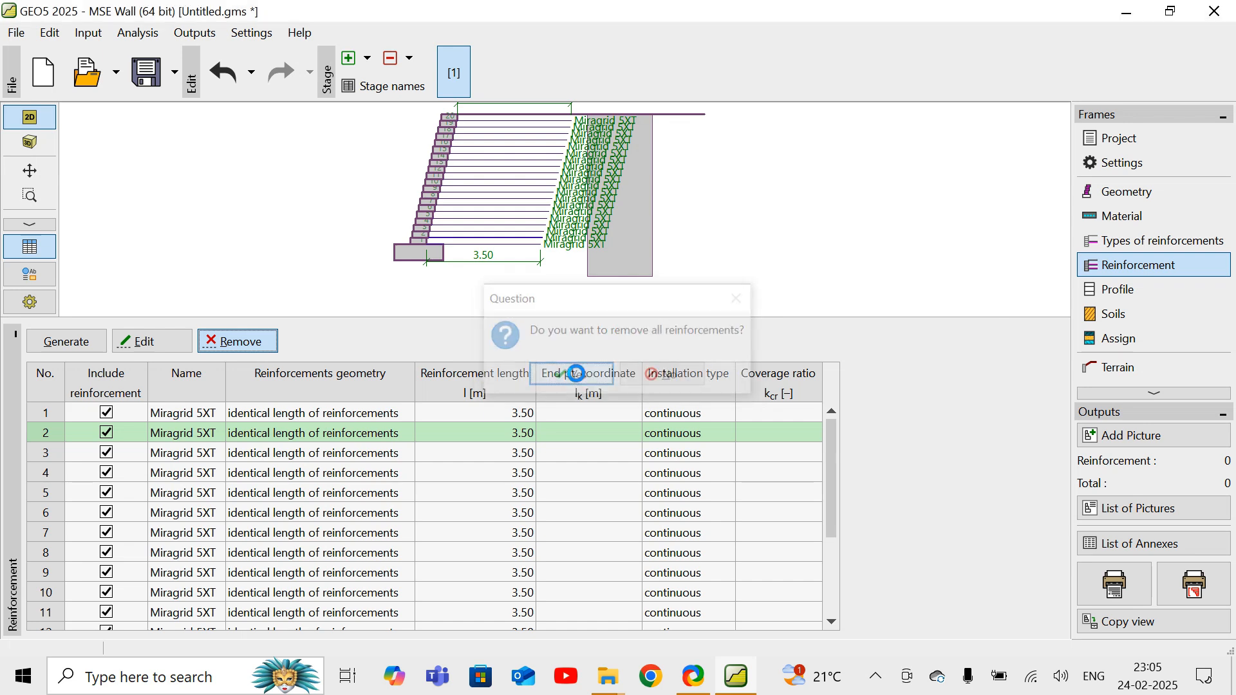
- Generate continuous Miragrid 5XT reinforcements from block 1 to 20, repeated after 2 blocks, with an identical length of 3.50 m
left_click(177, 343)
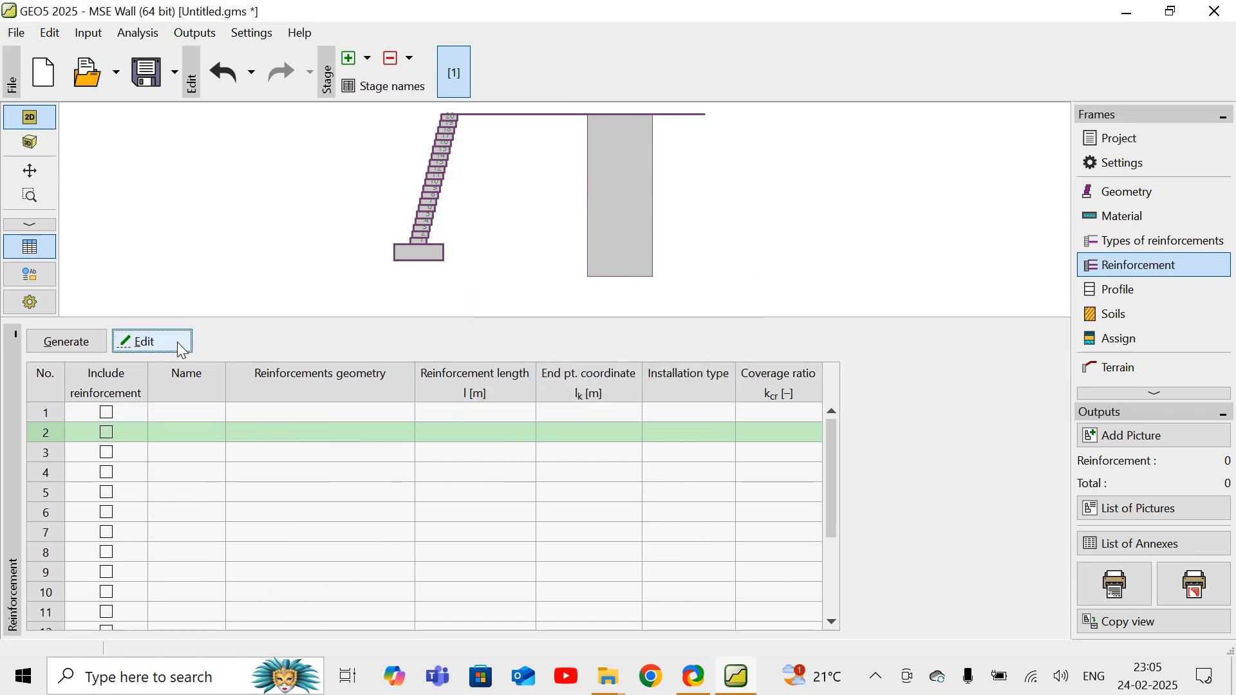
left_click(68, 345)
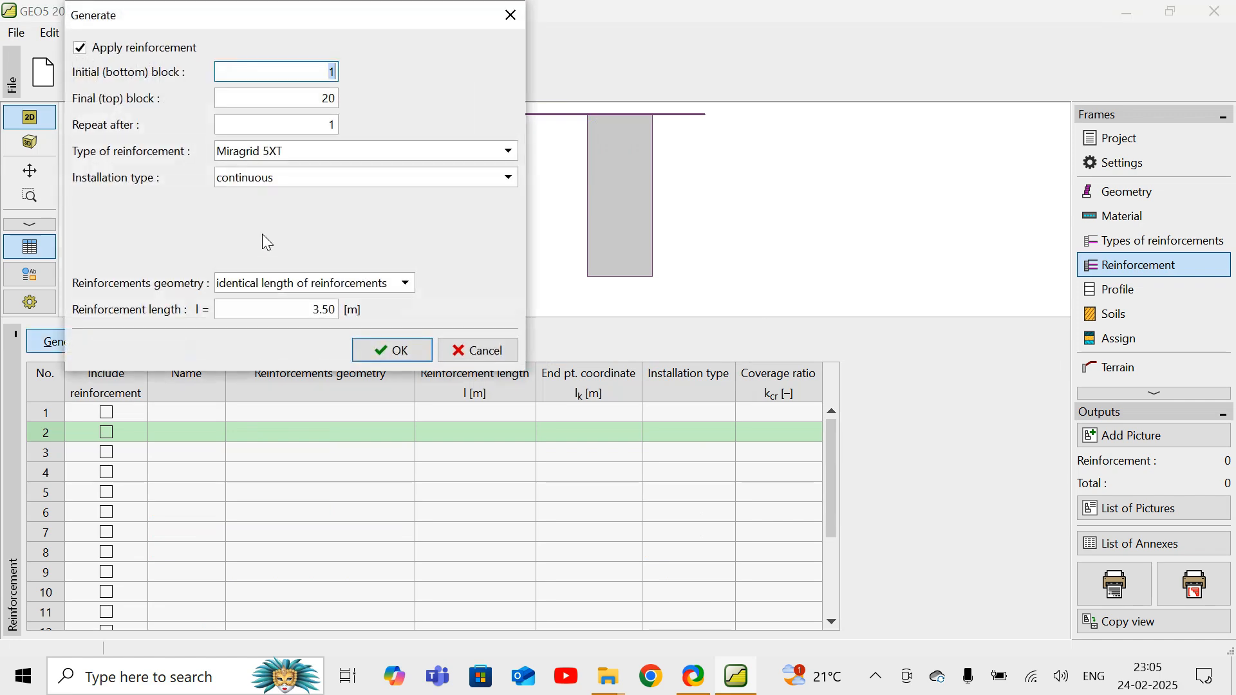
left_click(334, 124)
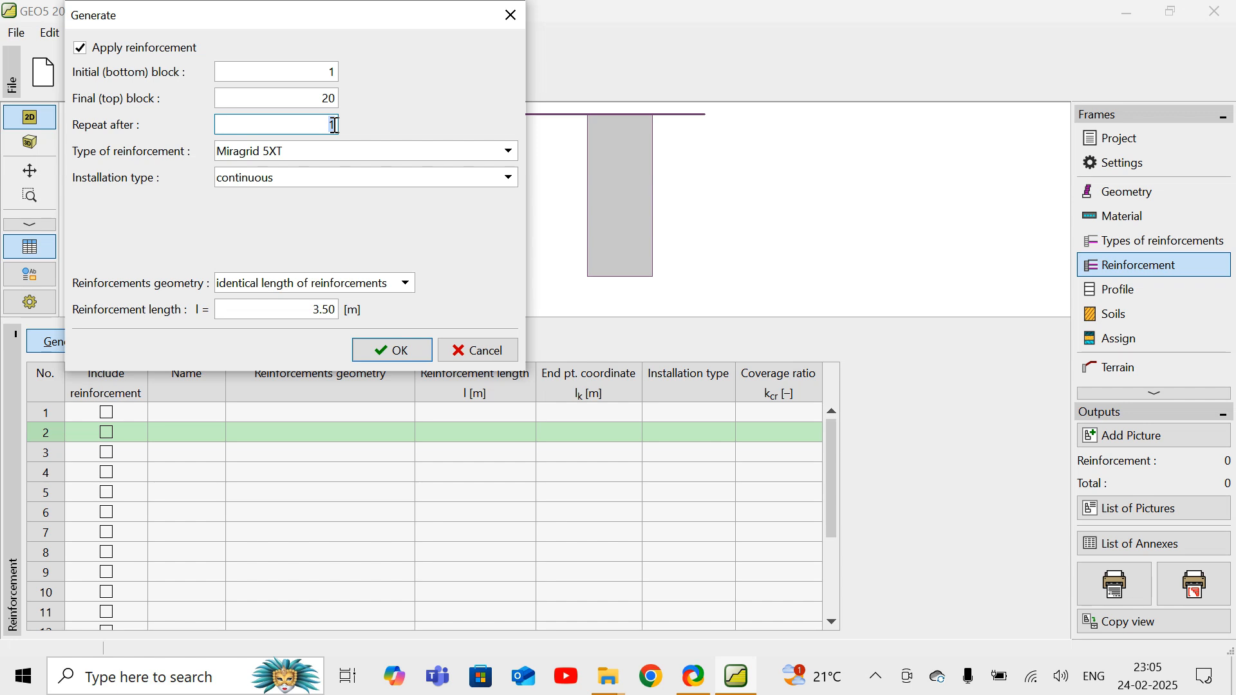
type("2")
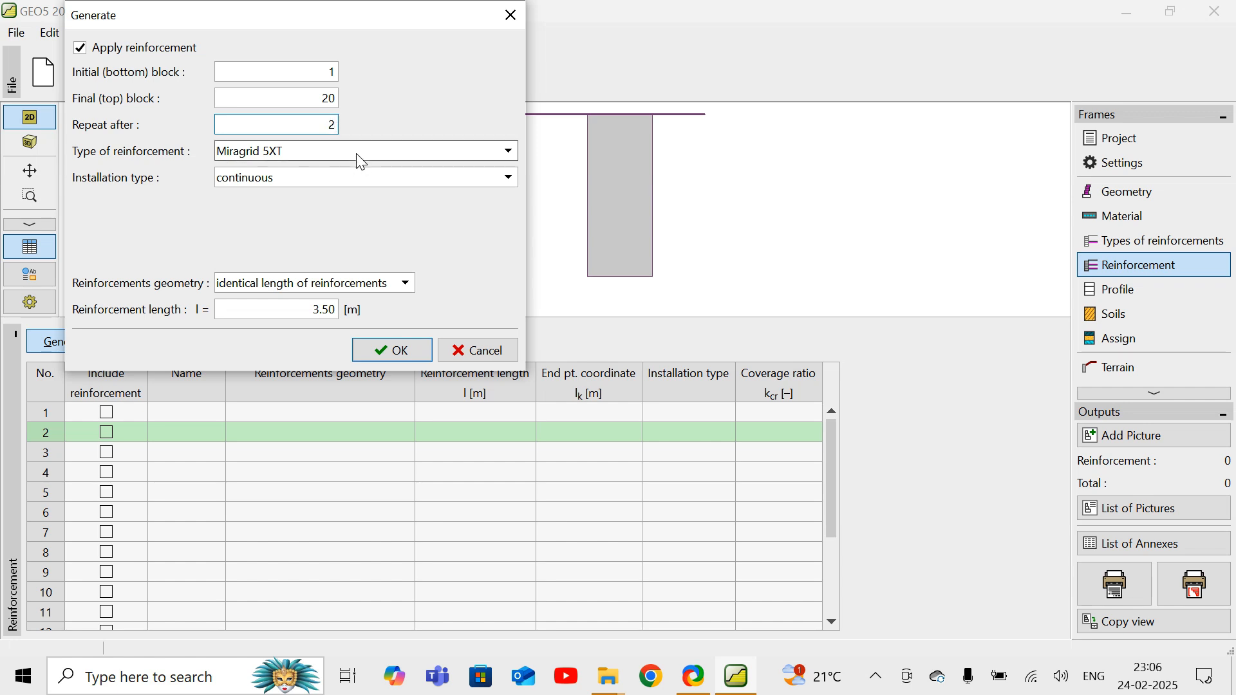
left_click(312, 316)
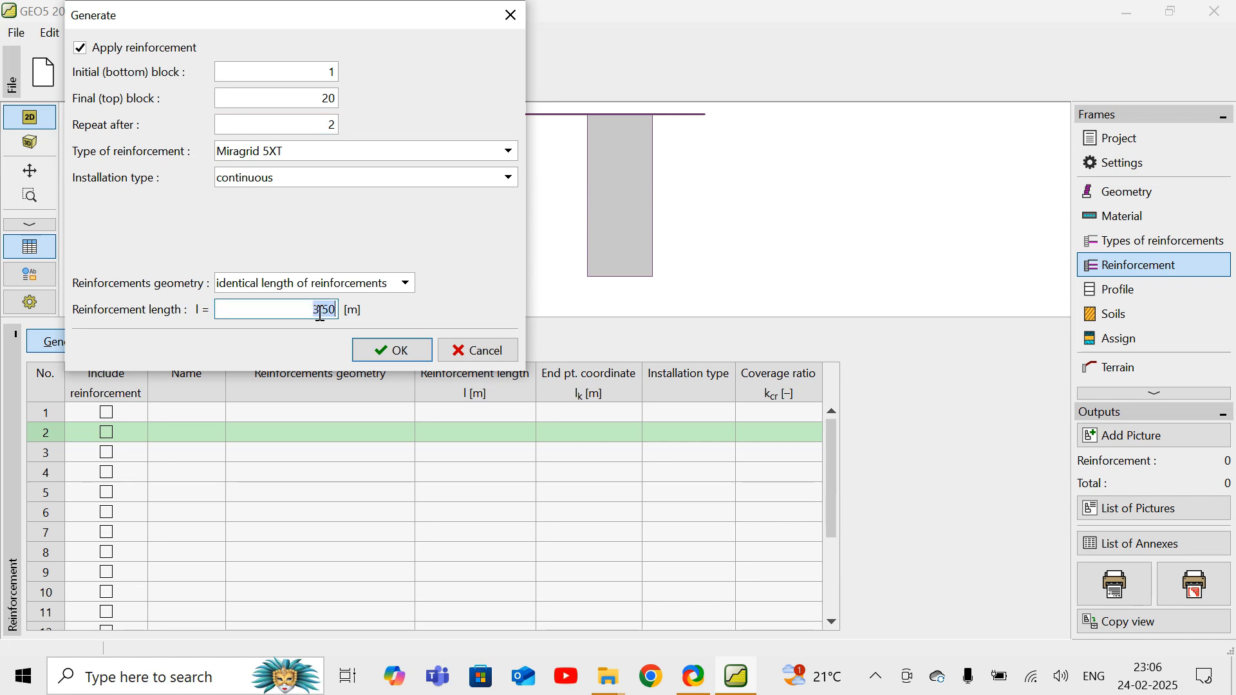
left_click(384, 353)
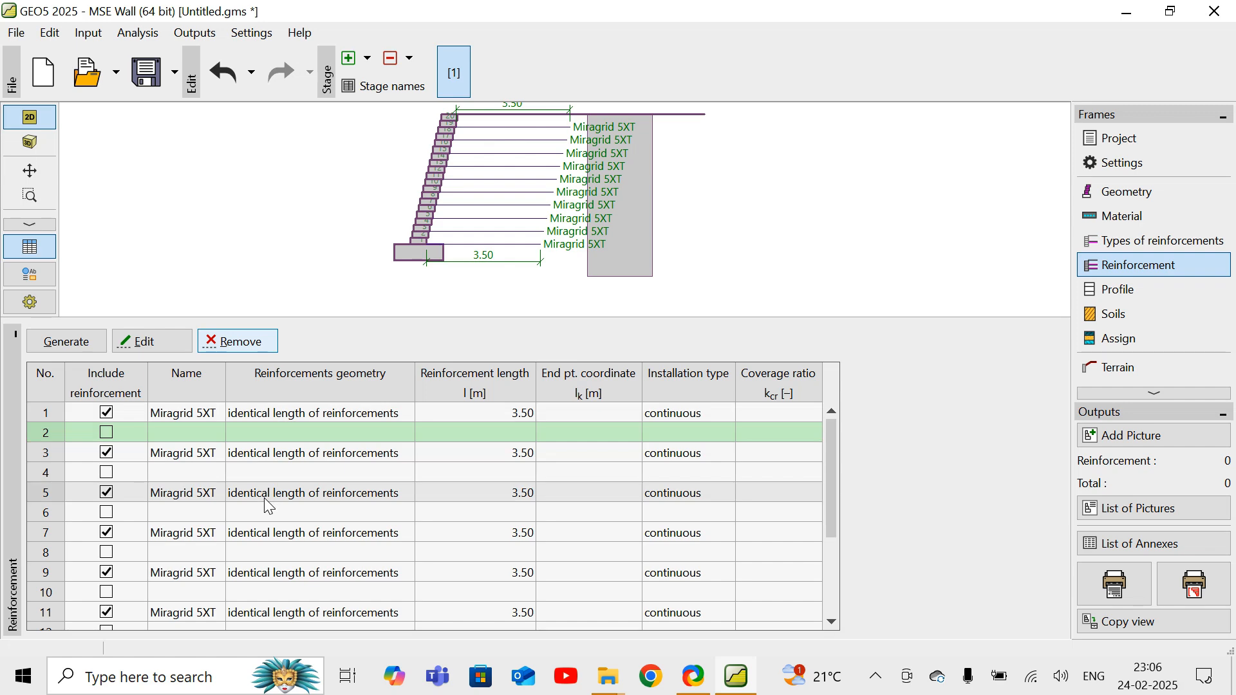
- Start a new soil classified as gravelly silt (MG) with firm consistency and assign its standard parameters
left_click(1118, 296)
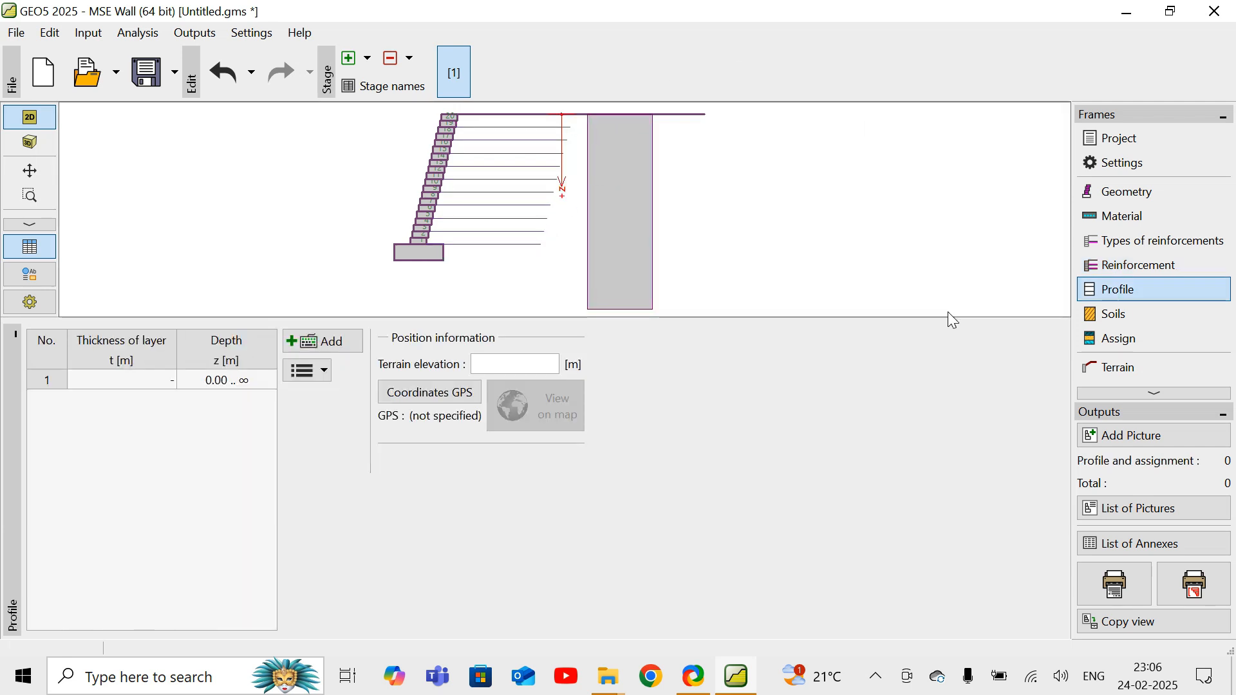
left_click(1158, 316)
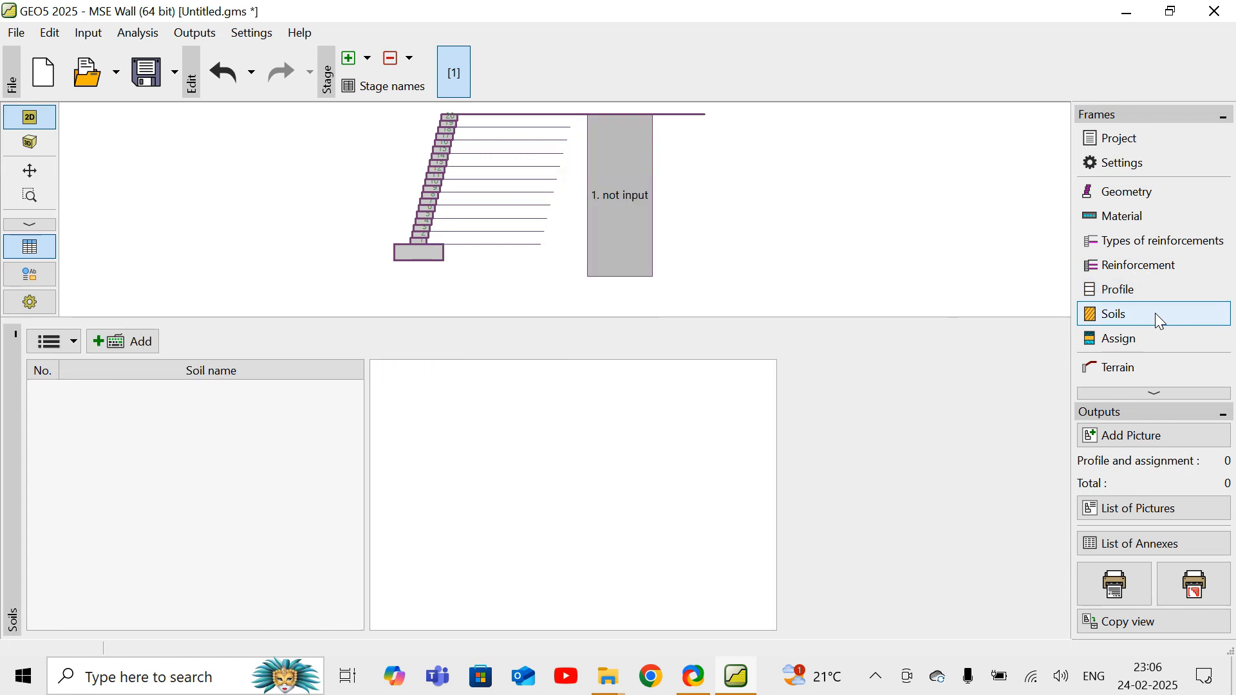
left_click(116, 340)
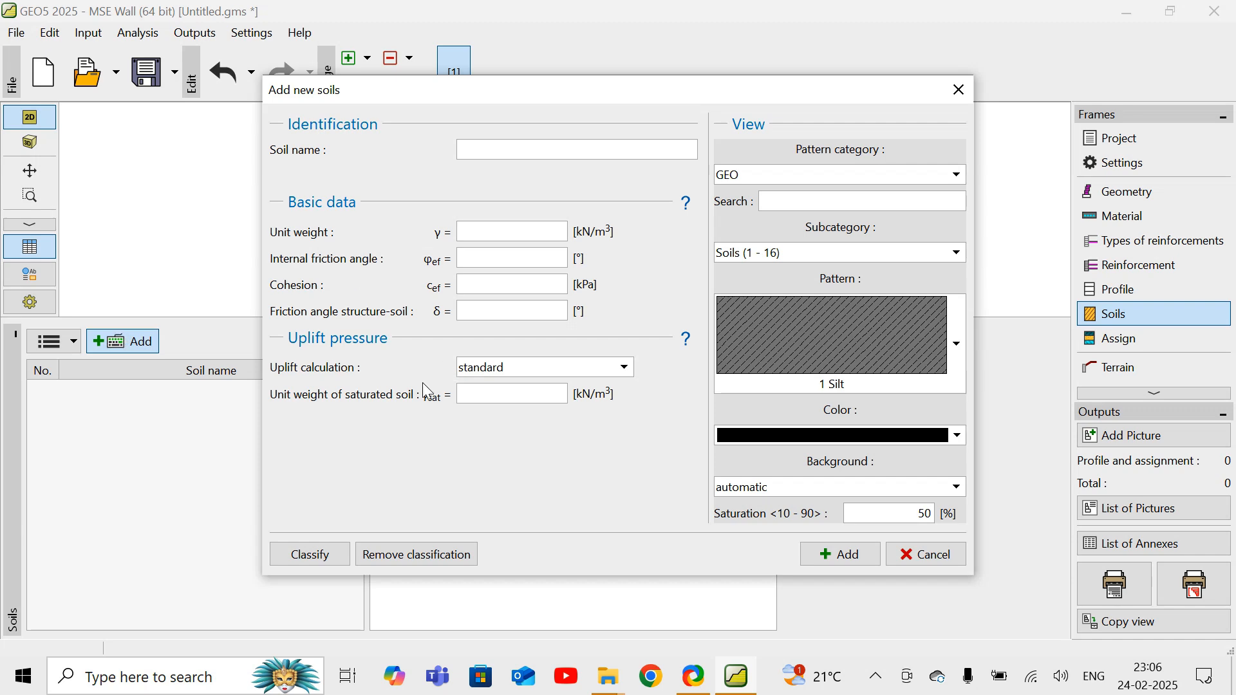
left_click(297, 559)
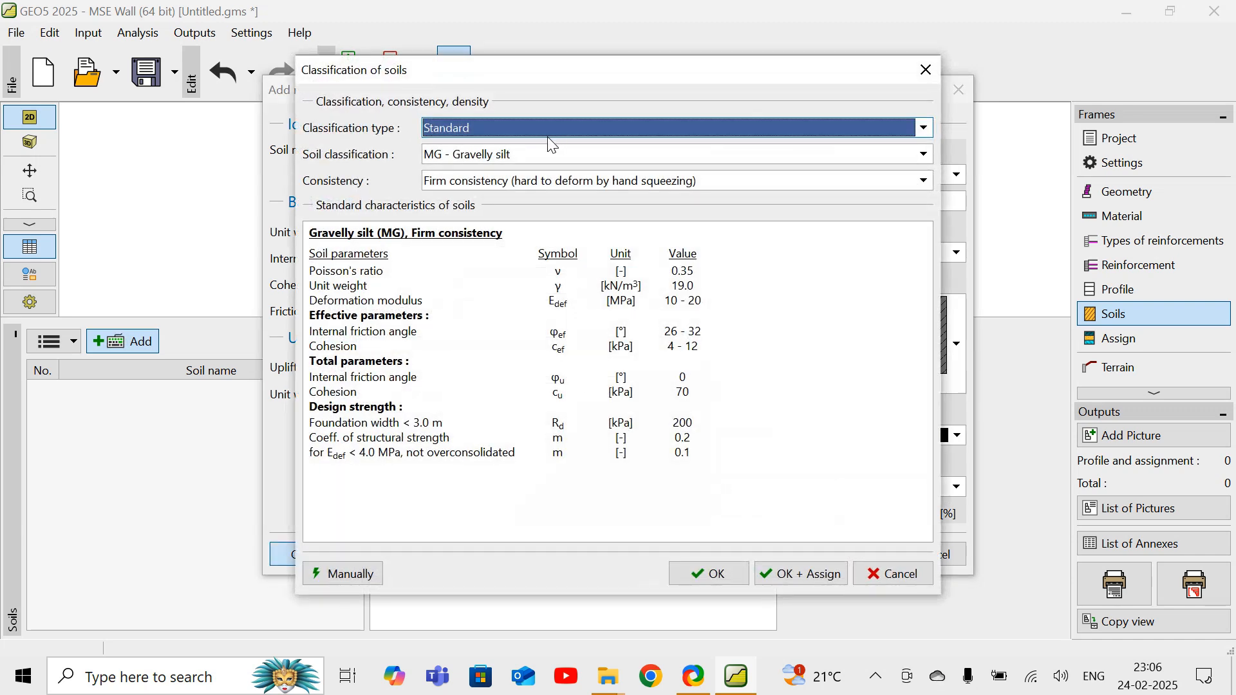
left_click(775, 578)
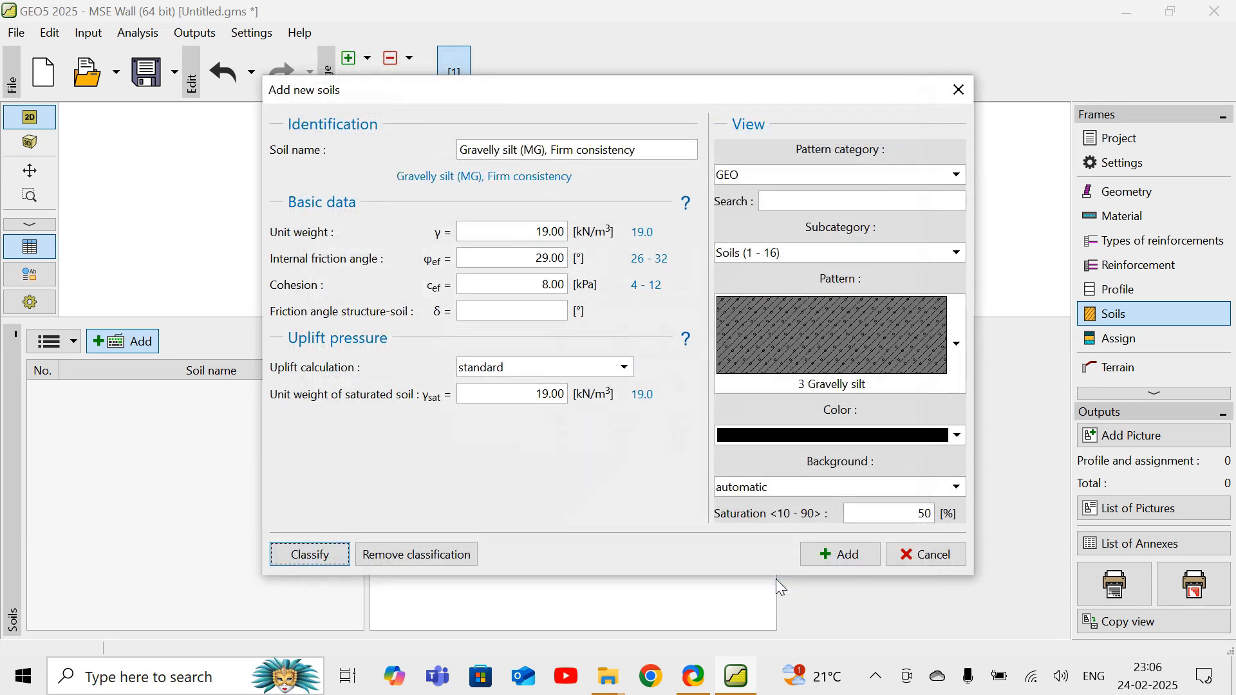
- Set the structure-soil friction angle to 10° and the pattern color to orange, add the soil and close the dialog
left_click(561, 316)
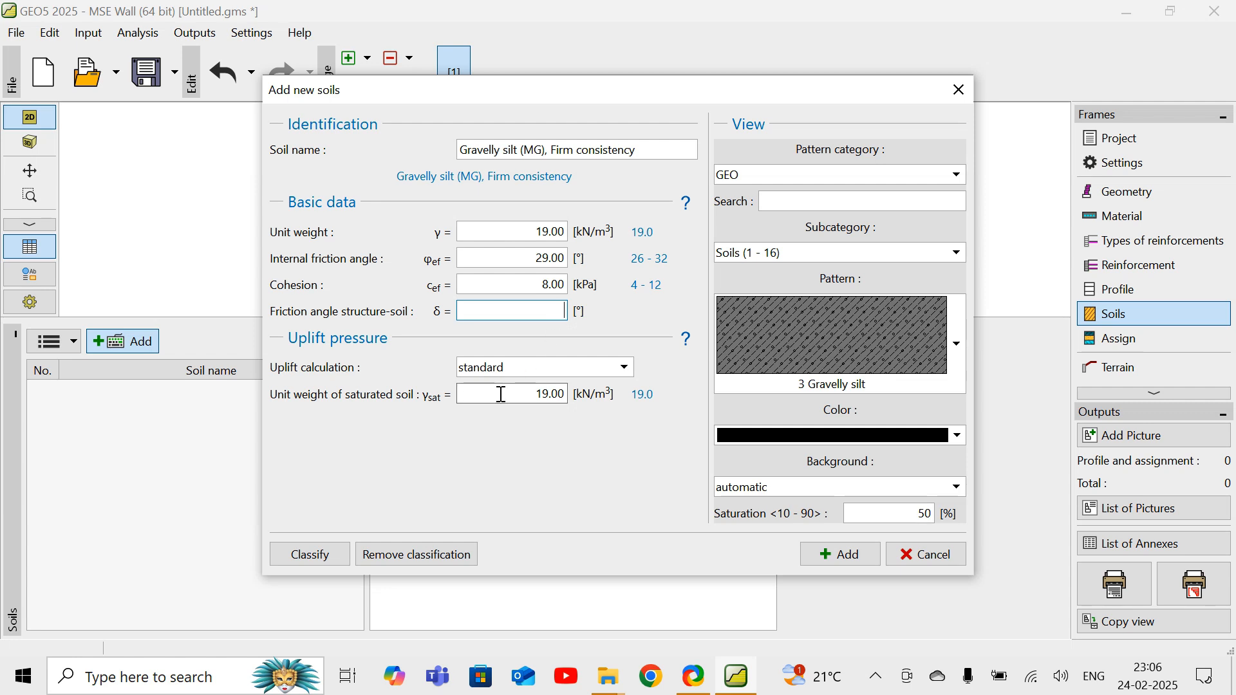
type("10")
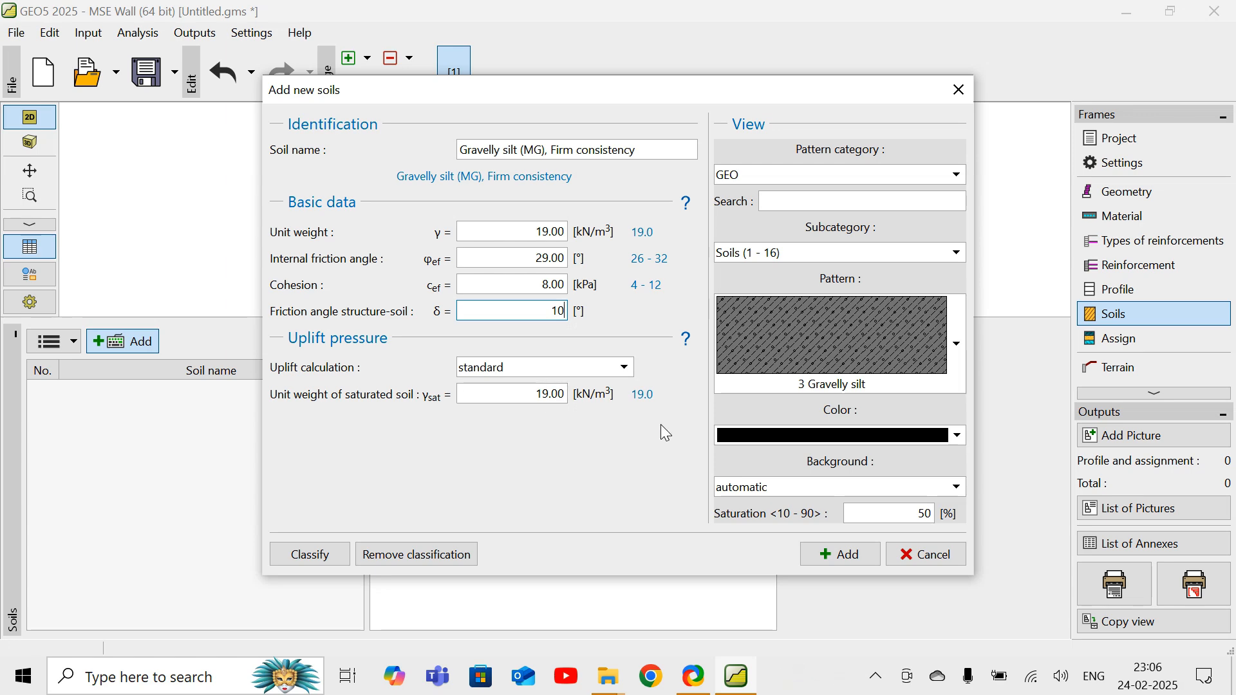
left_click(959, 436)
left_click(787, 495)
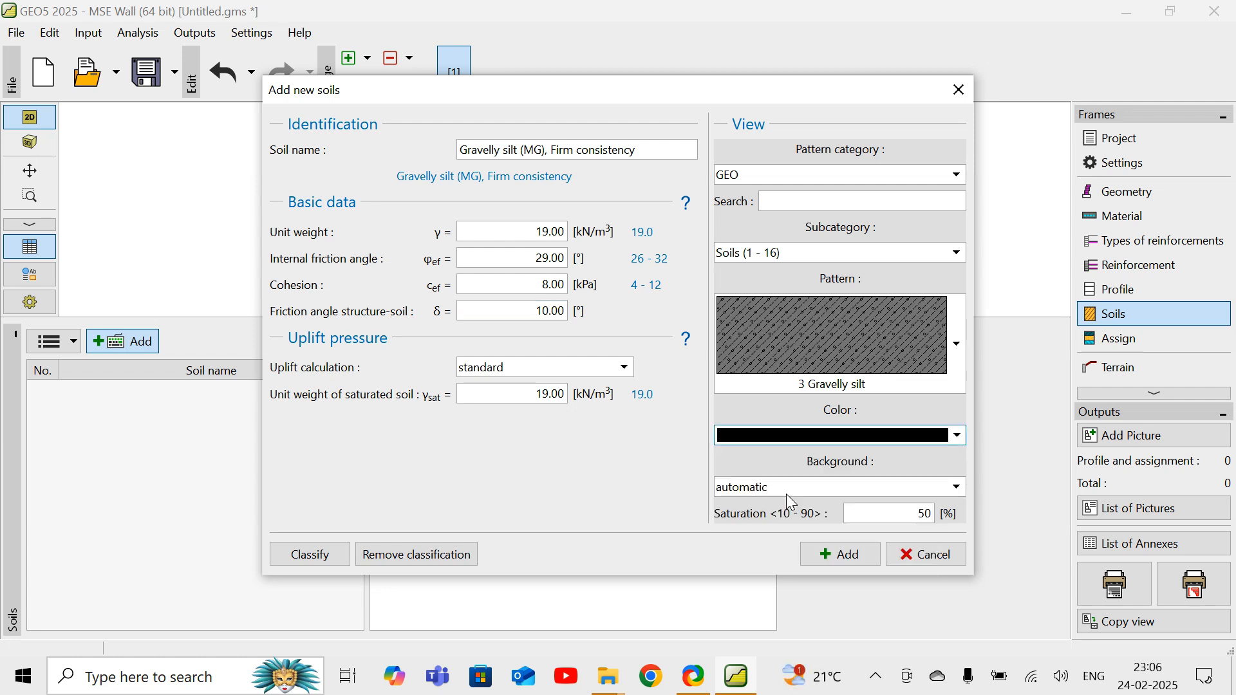
left_click(817, 552)
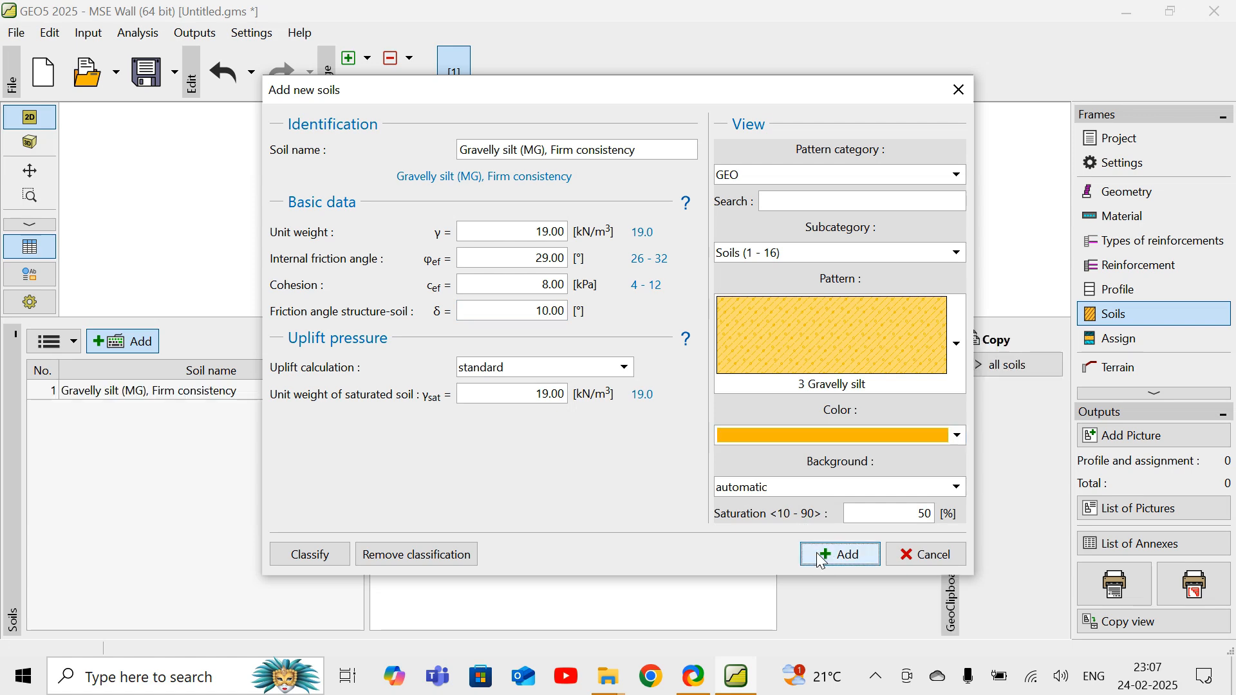
left_click(911, 552)
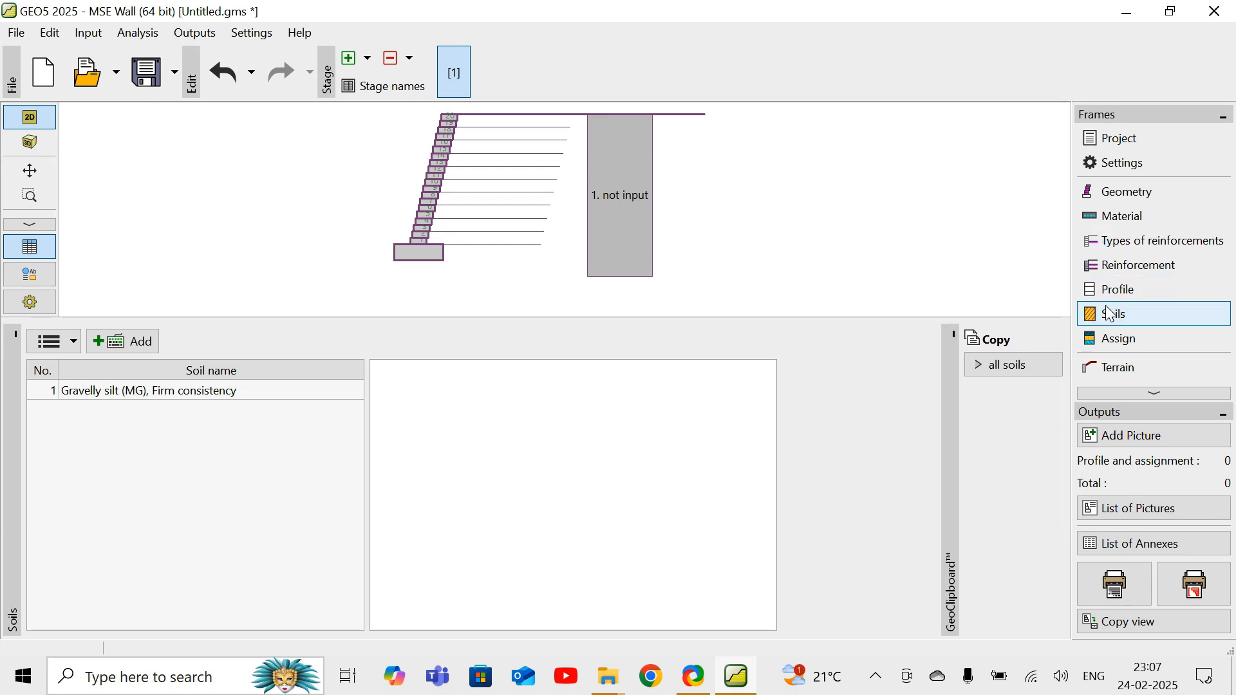
- Review the soil assignment, the terrain shape and the water conditions of the wall
left_click(1118, 338)
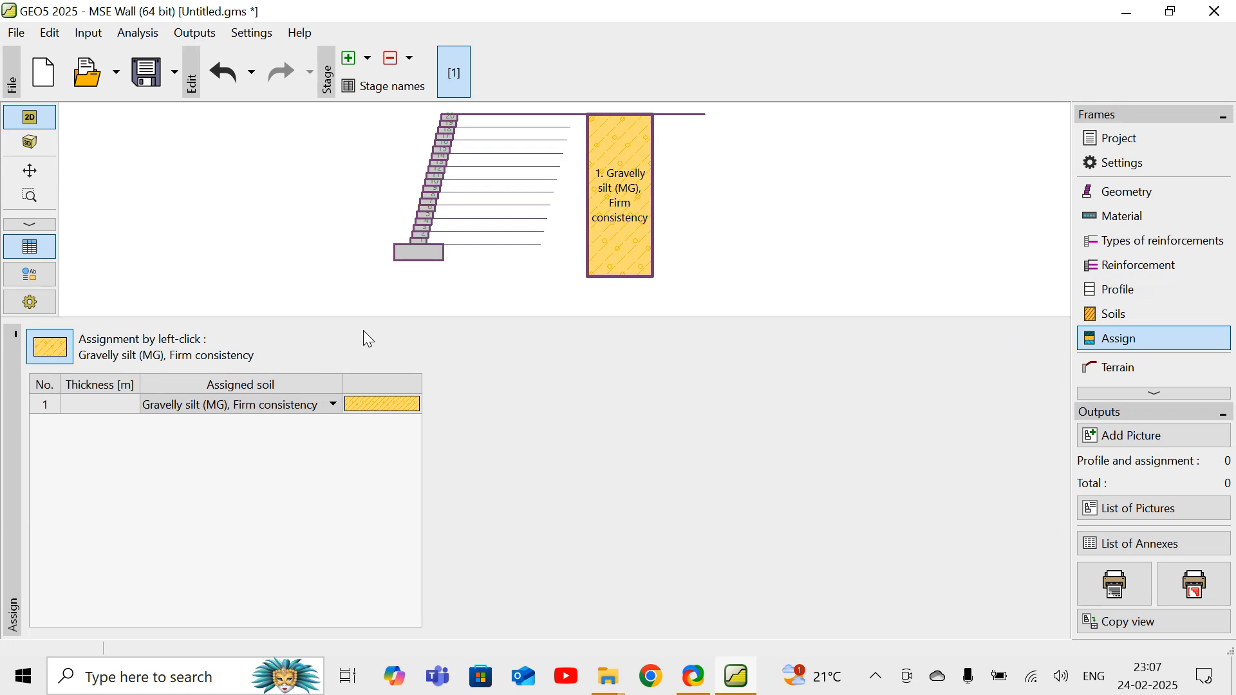
left_click(1118, 366)
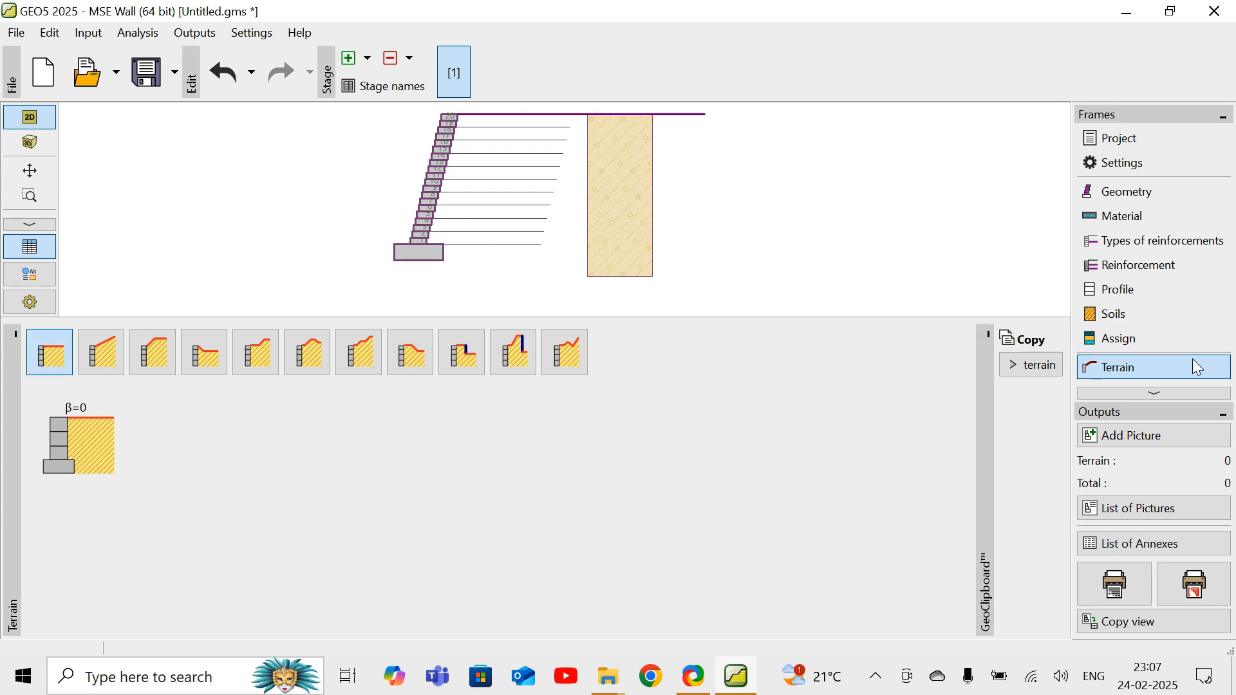
left_click(1153, 398)
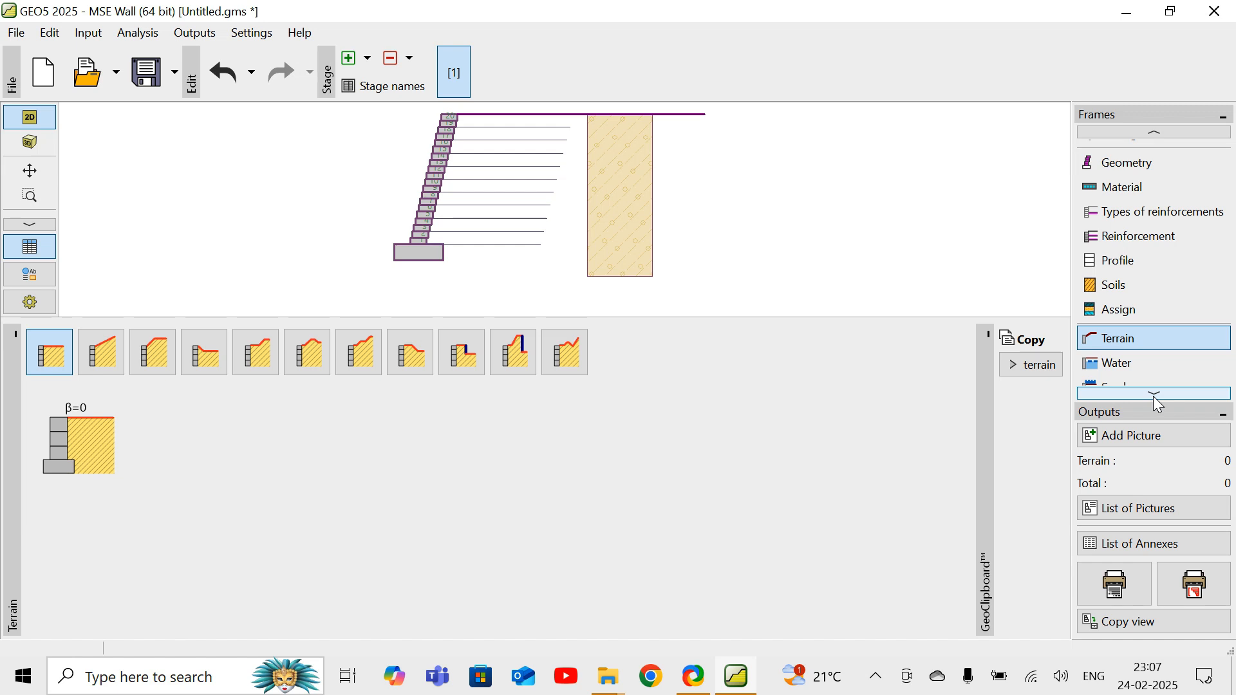
left_click(1140, 371)
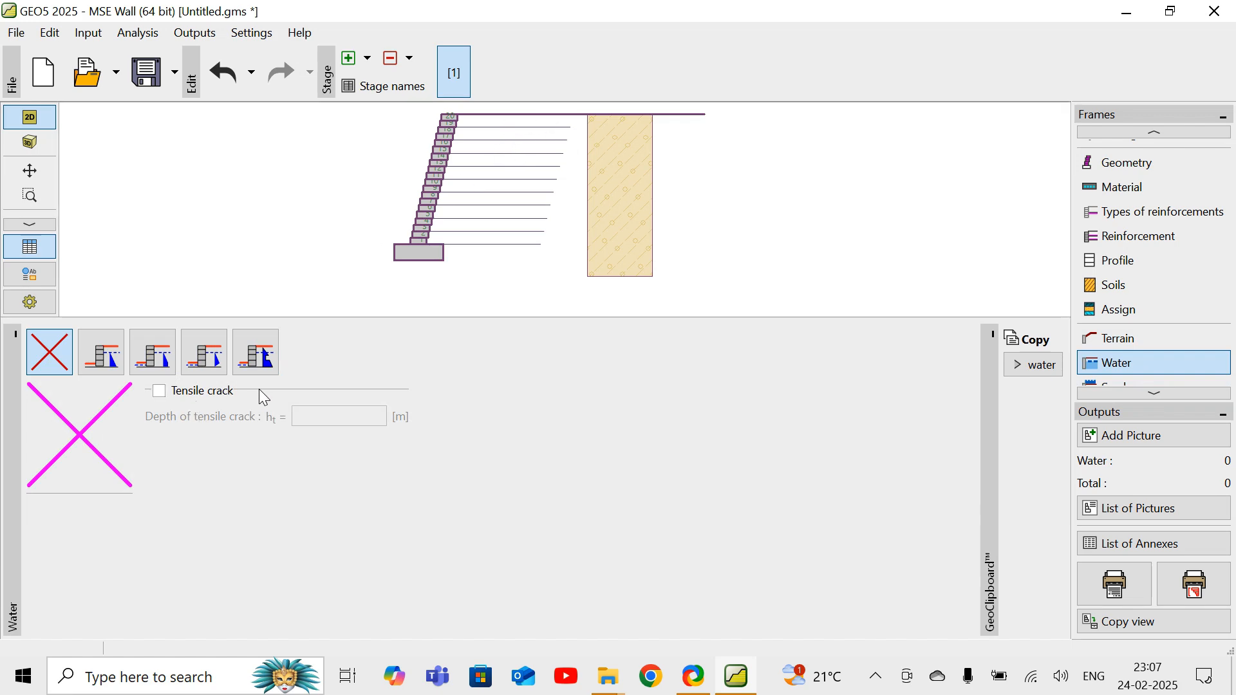
- Add a permanent surface surcharge named load-01 with a magnitude of 35 kN/m² and close the dialog
left_click(1156, 393)
left_click(1155, 393)
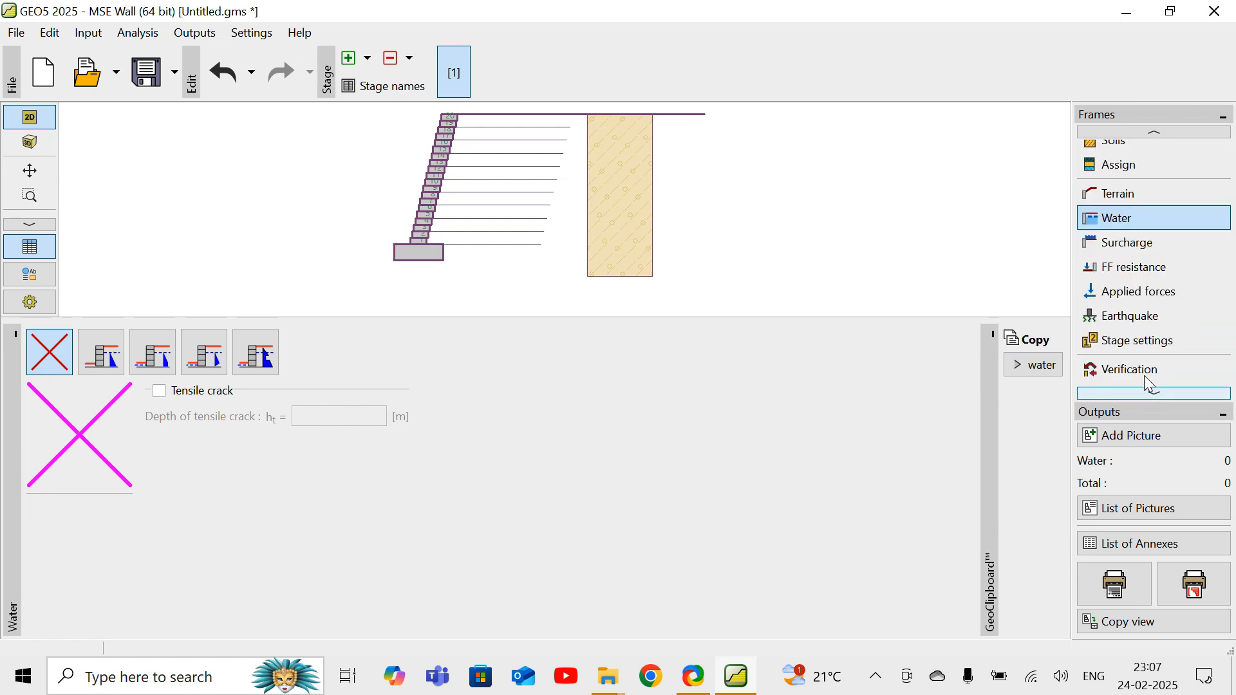
left_click(1135, 260)
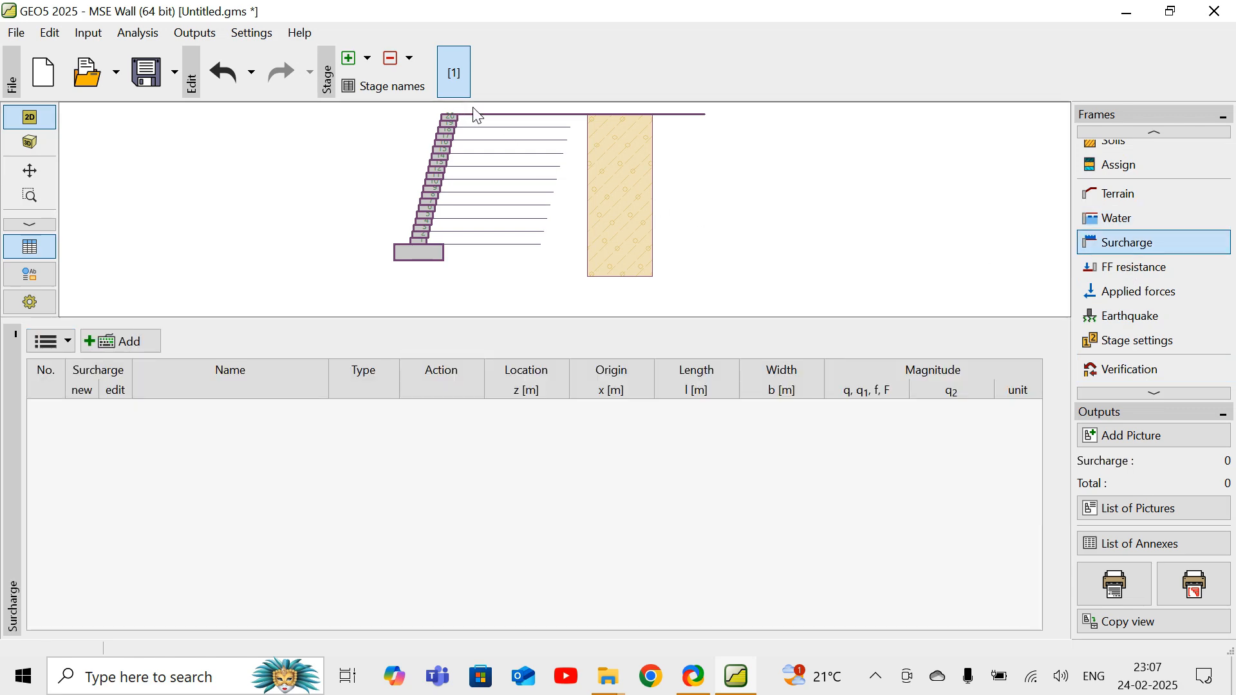
left_click(144, 348)
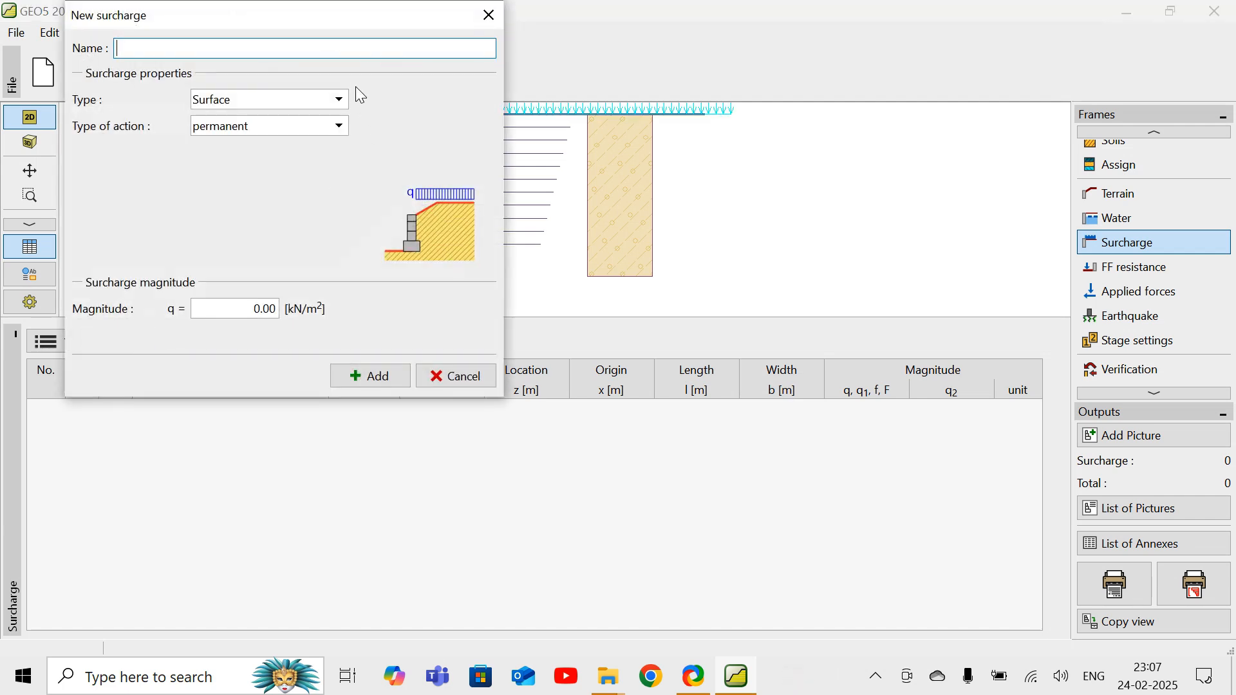
type("d-01")
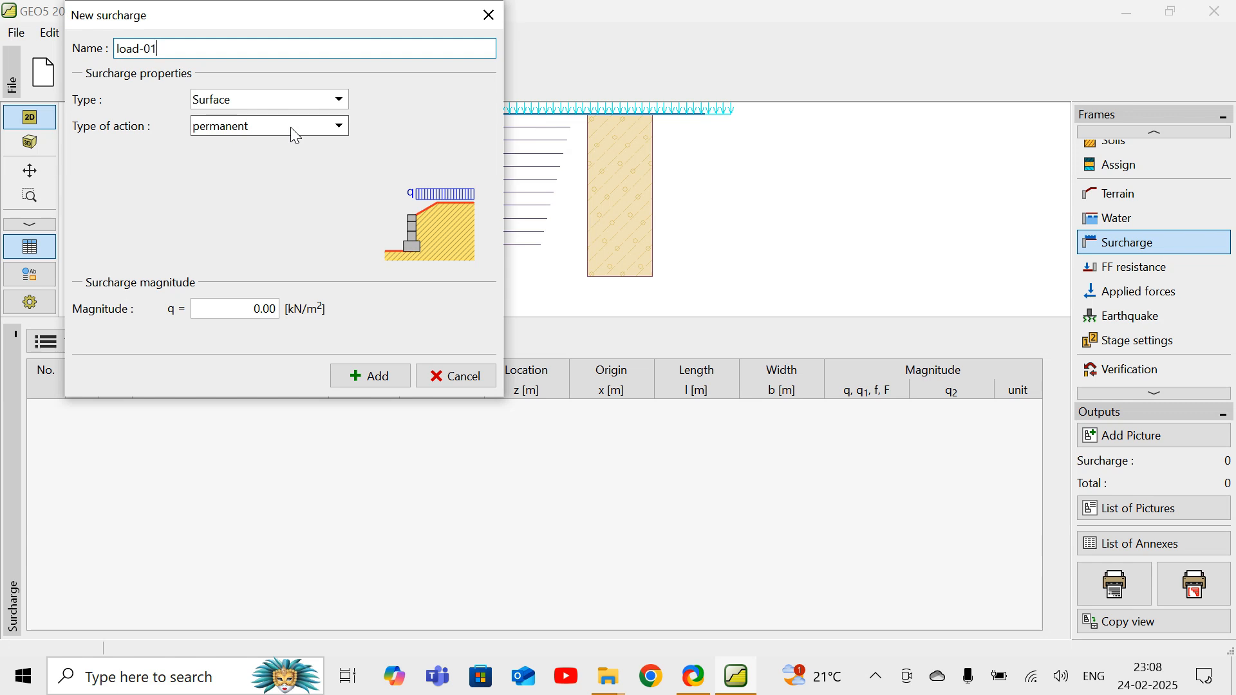
left_click(258, 312)
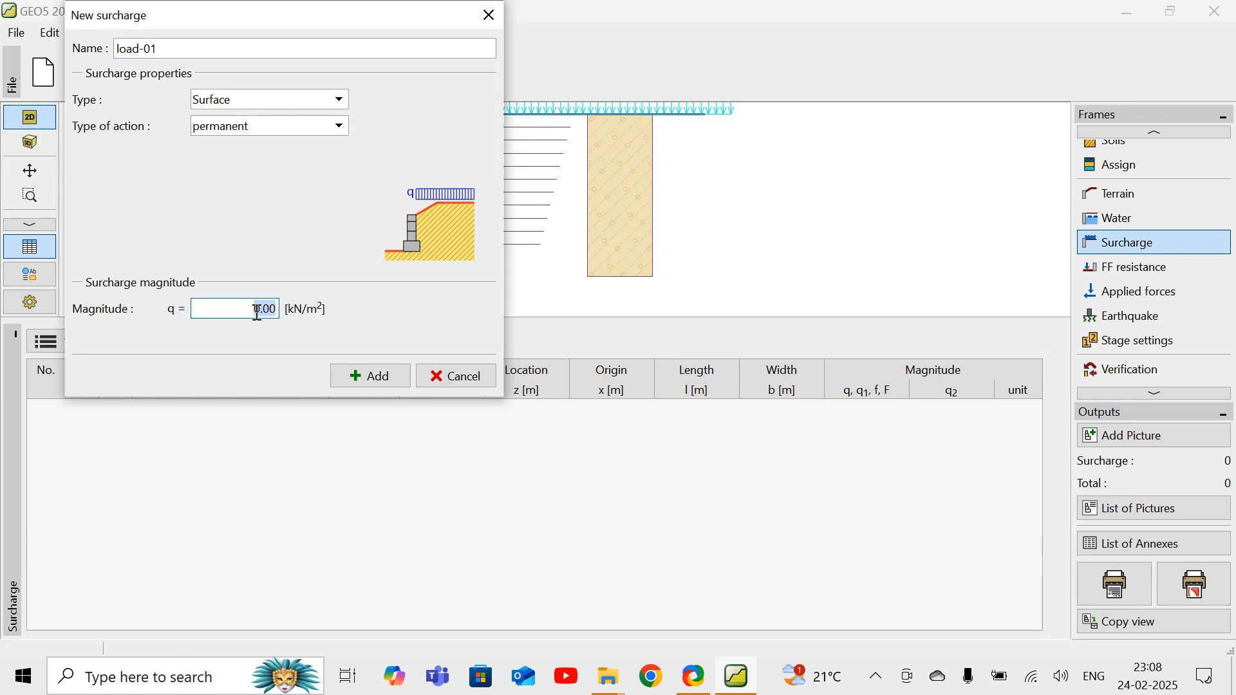
type("35")
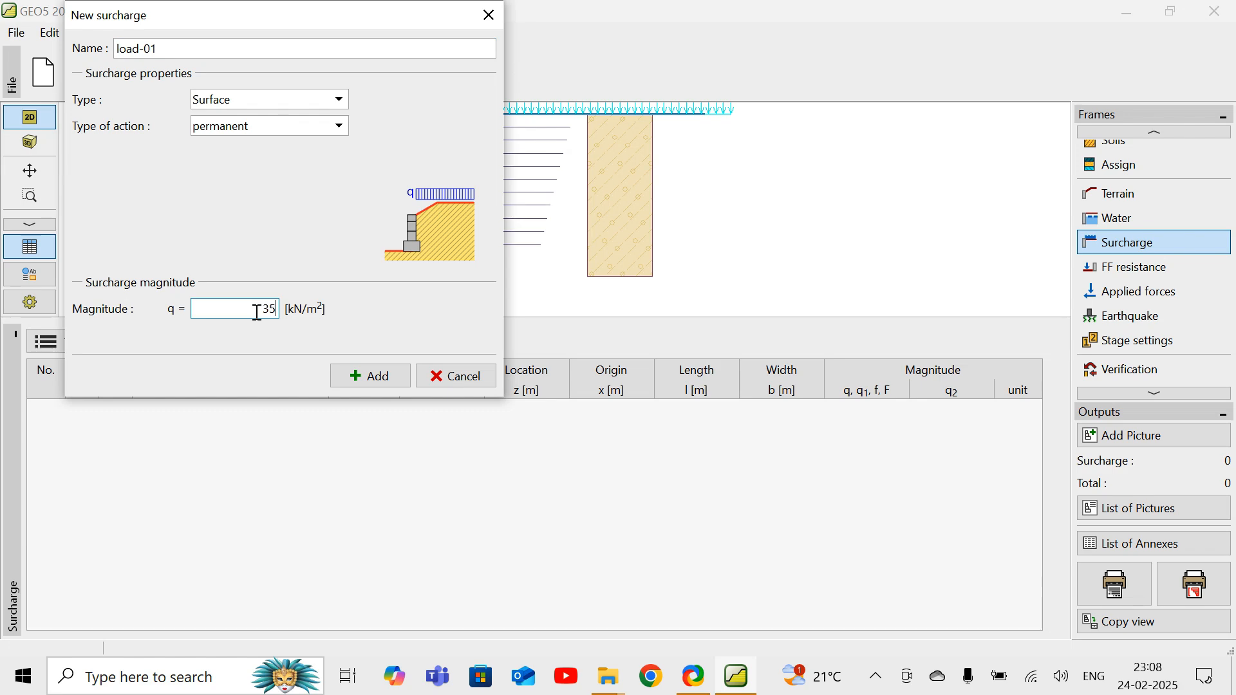
left_click(359, 381)
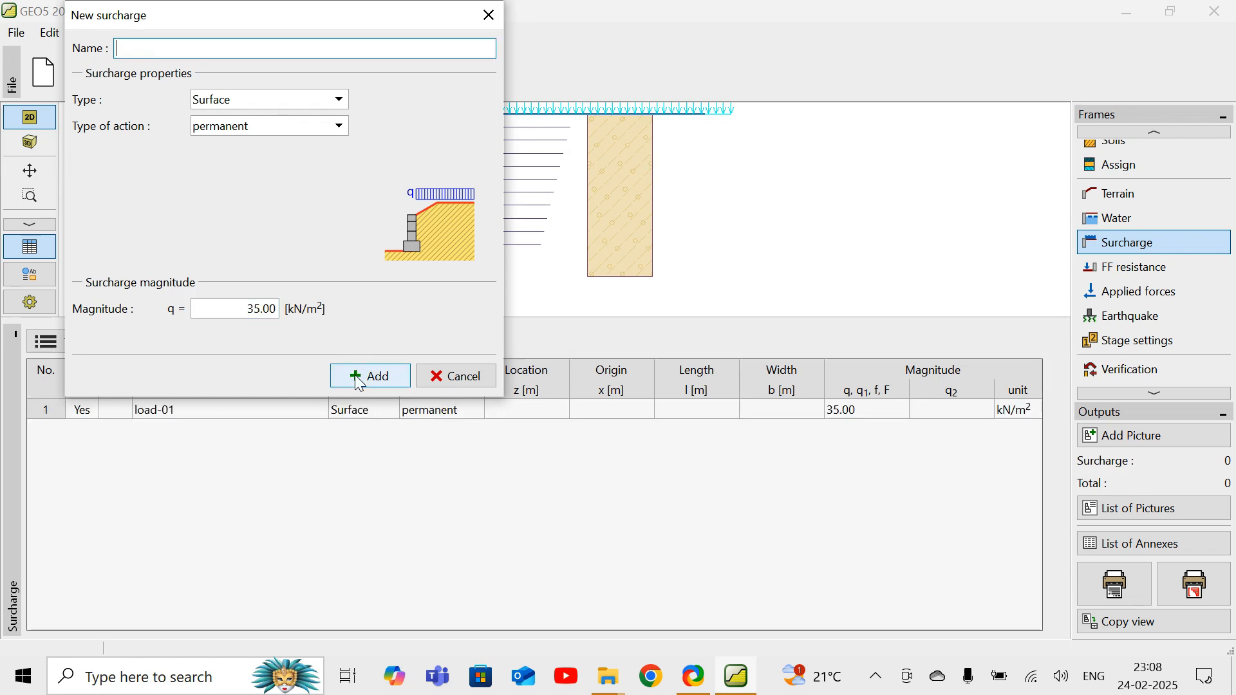
left_click(444, 379)
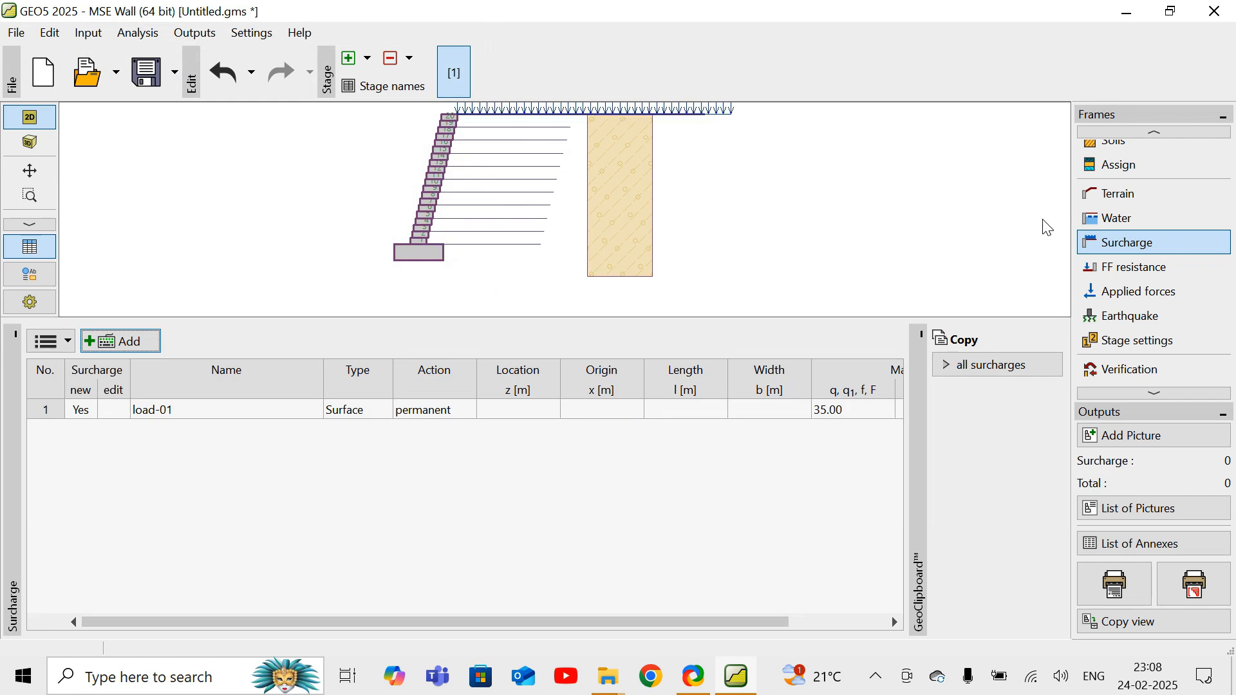
- Review the front face resistance and applied forces, and check the wall's overturning and slip verification
left_click(1124, 271)
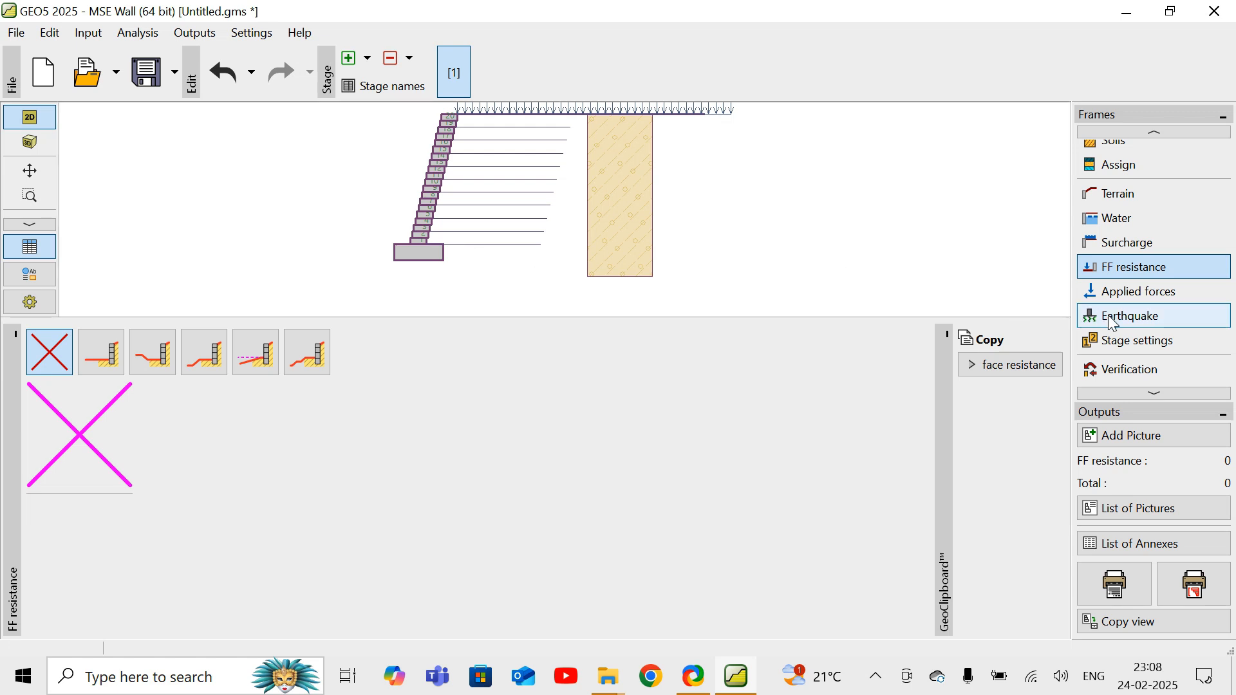
left_click(1134, 301)
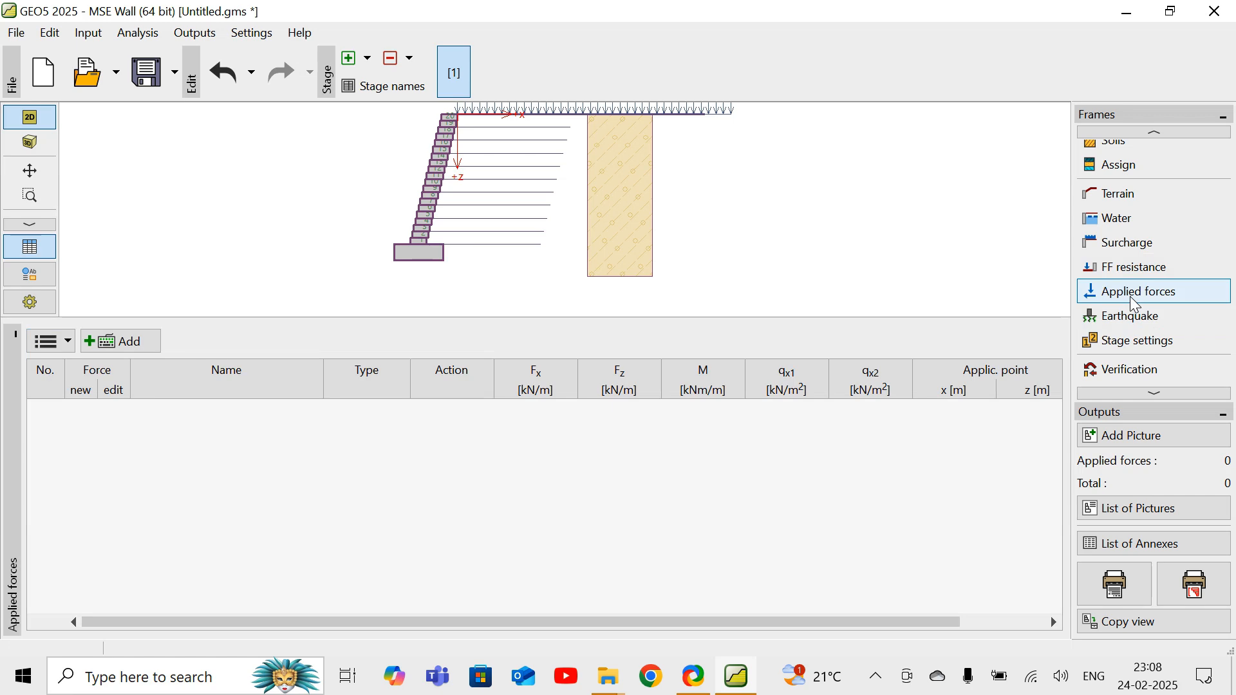
left_click(1152, 380)
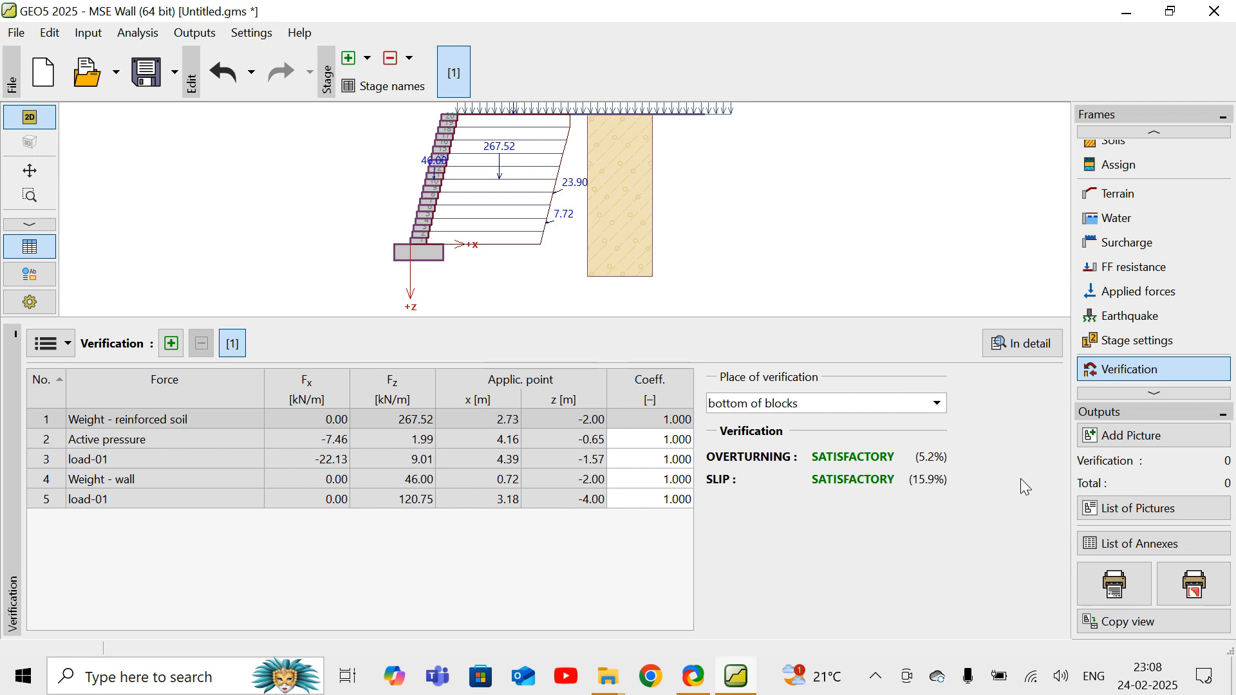
- Check the wall dimensioning for the whole wall with the bearing capacity analysis option enabled
left_click(1149, 395)
left_click(1149, 395)
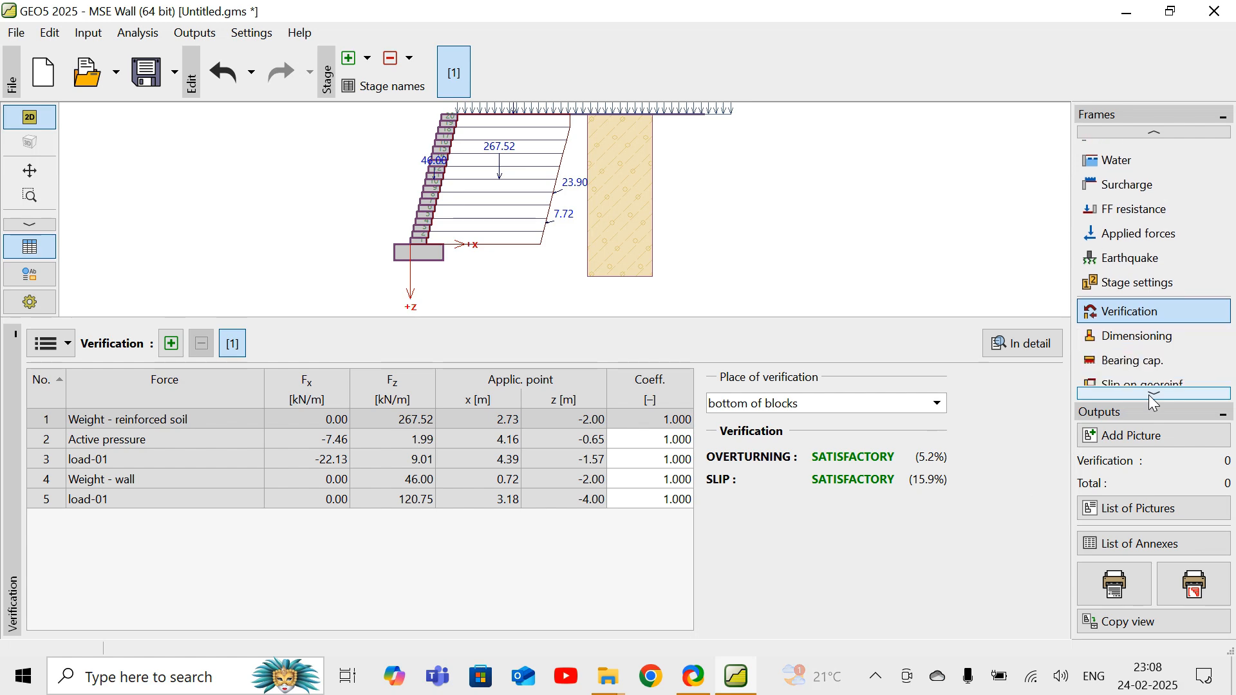
left_click(1146, 336)
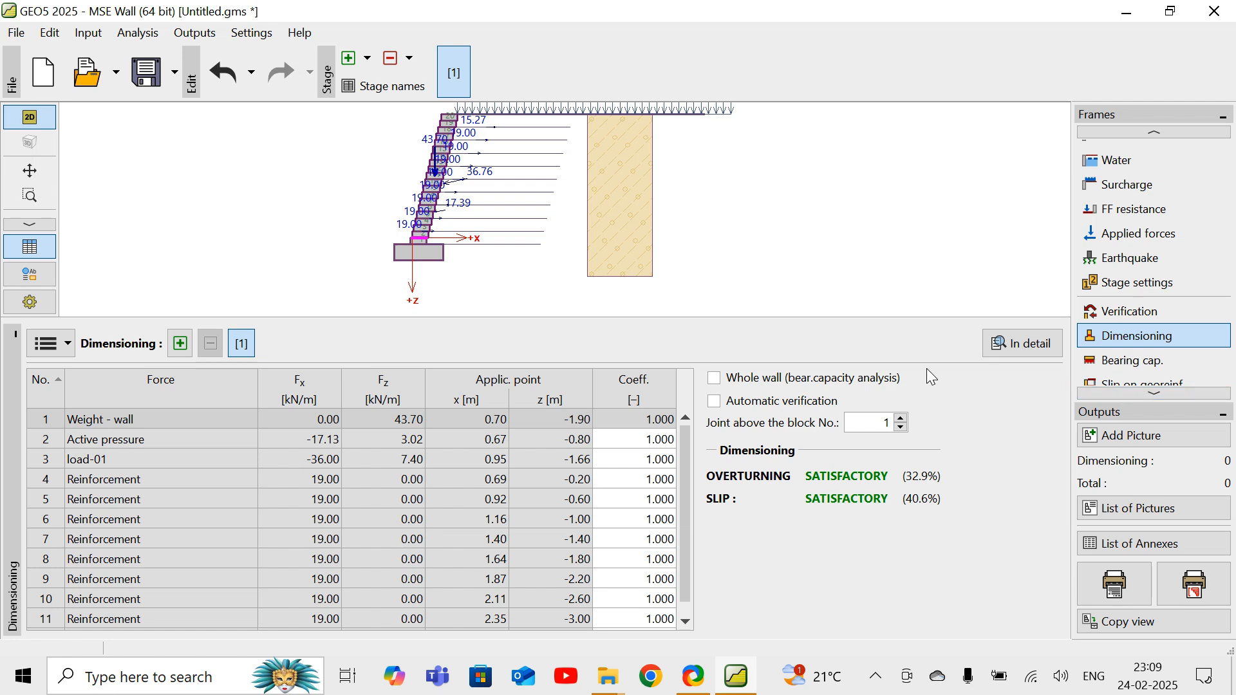
left_click(714, 377)
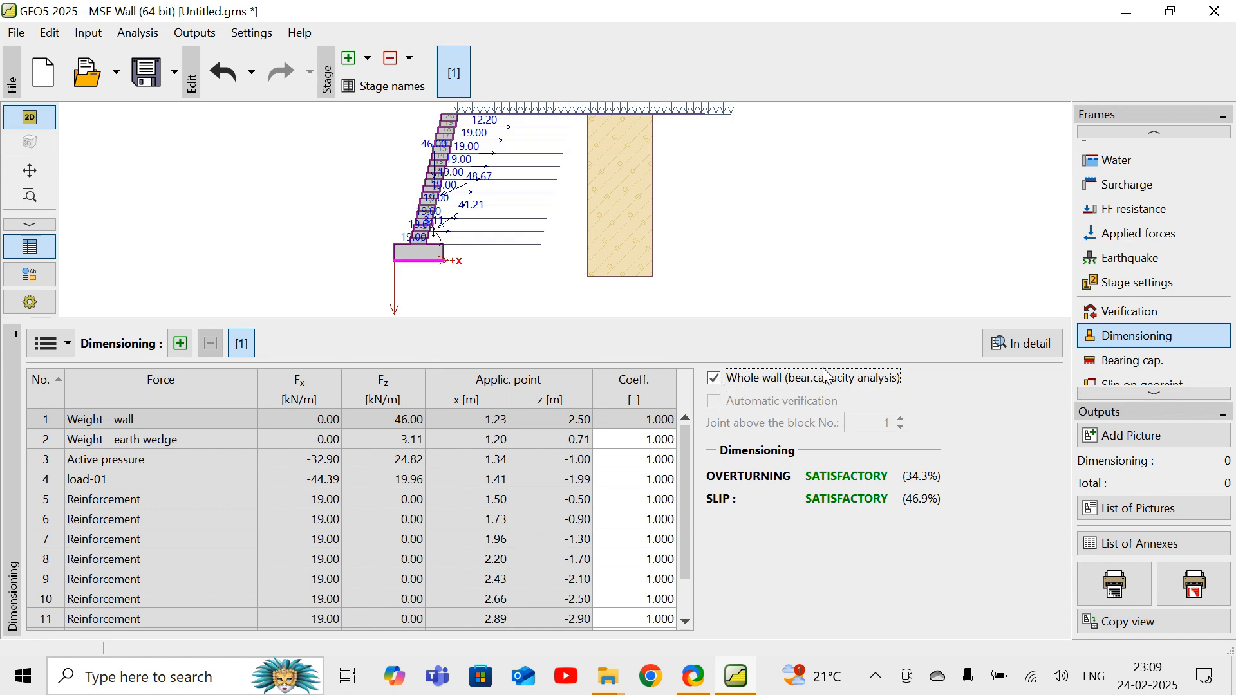
- Try an ultimate bearing capacity of 150 kPa for the foundation soil in the wall's bearing capacity check
left_click(1117, 367)
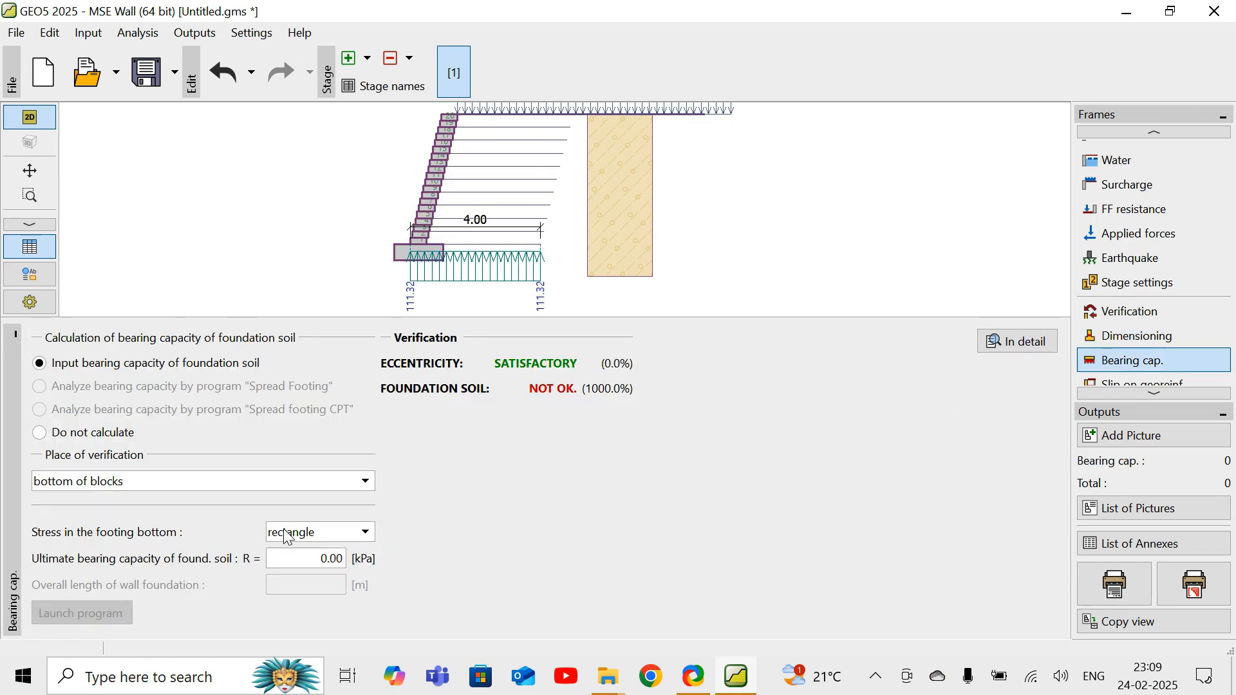
left_click(312, 561)
type("150")
left_click(825, 273)
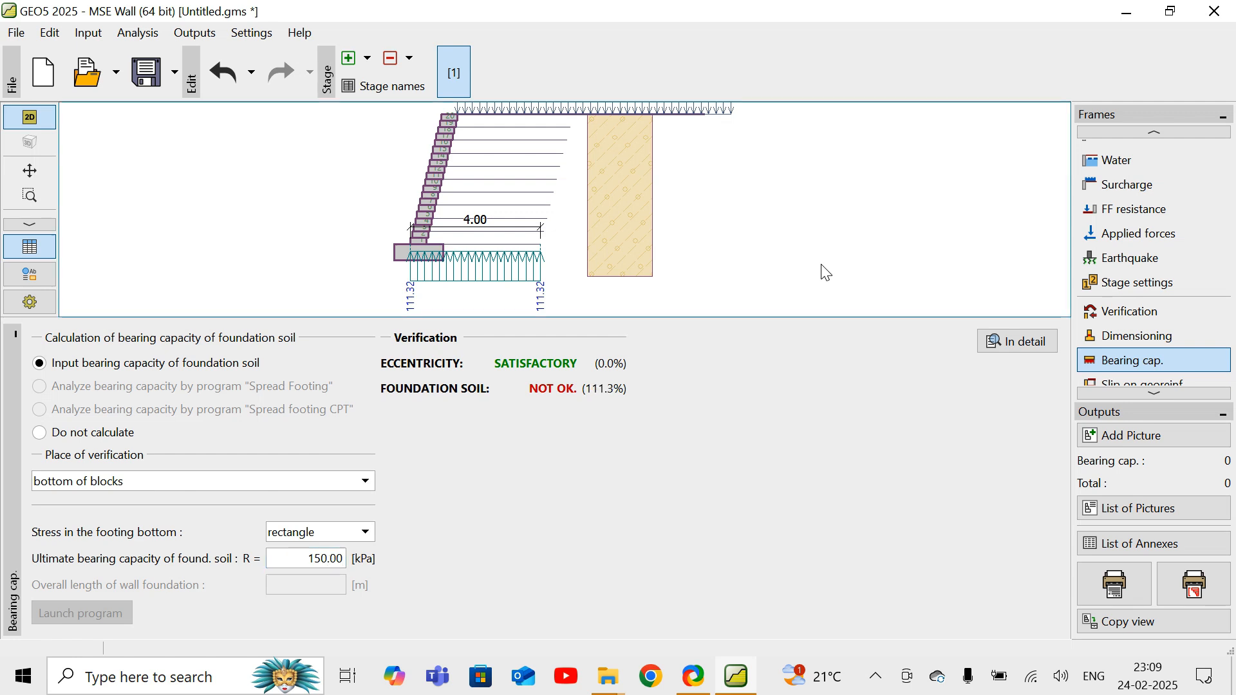
- Set the foundation soil's ultimate bearing capacity to 175 kPa and recheck the bearing capacity verification
double_click(314, 559)
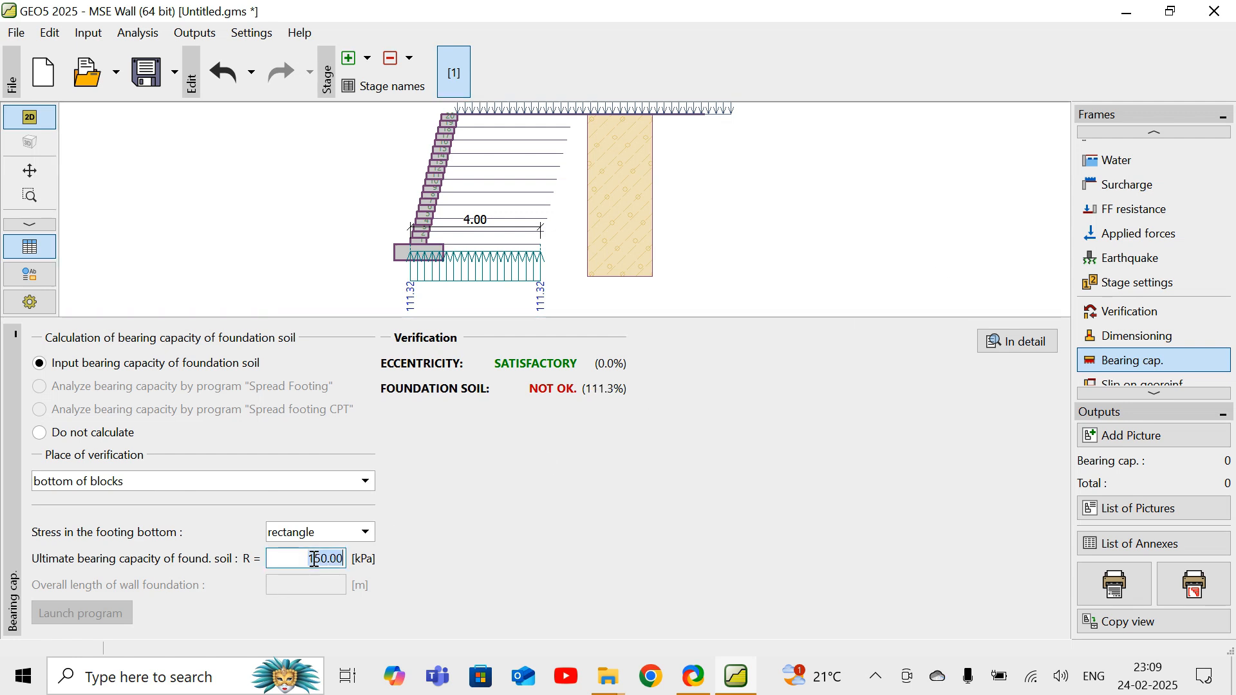
type("175")
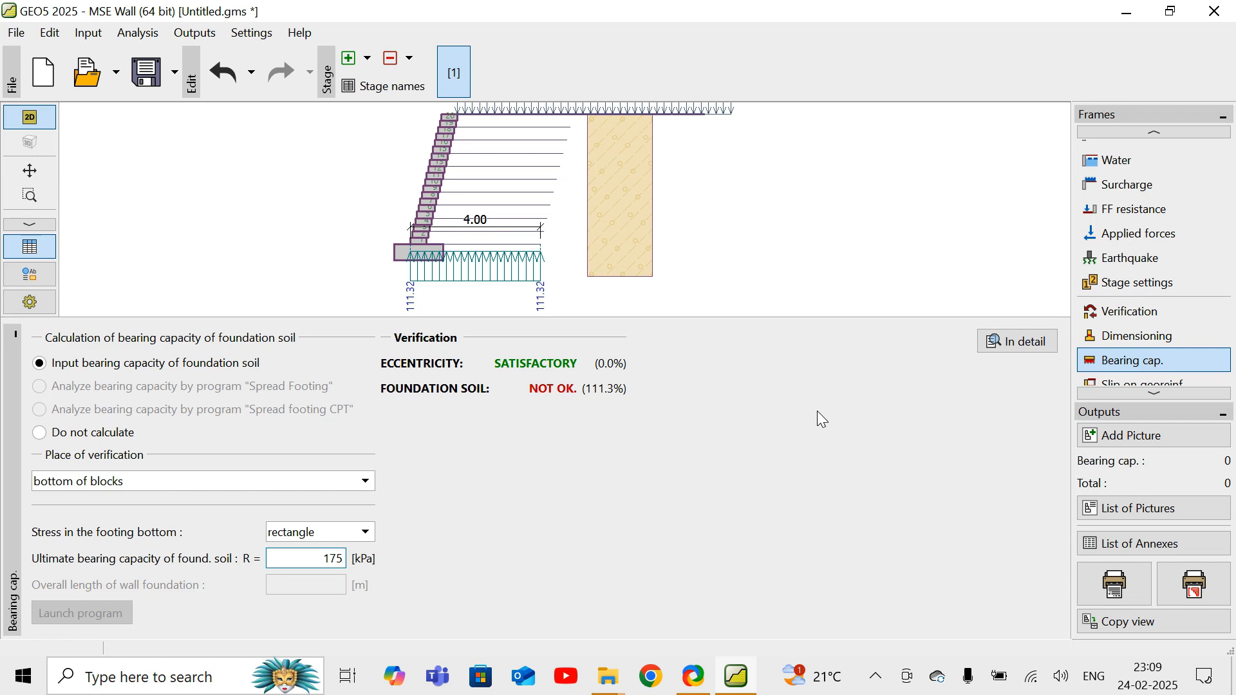
left_click(1123, 344)
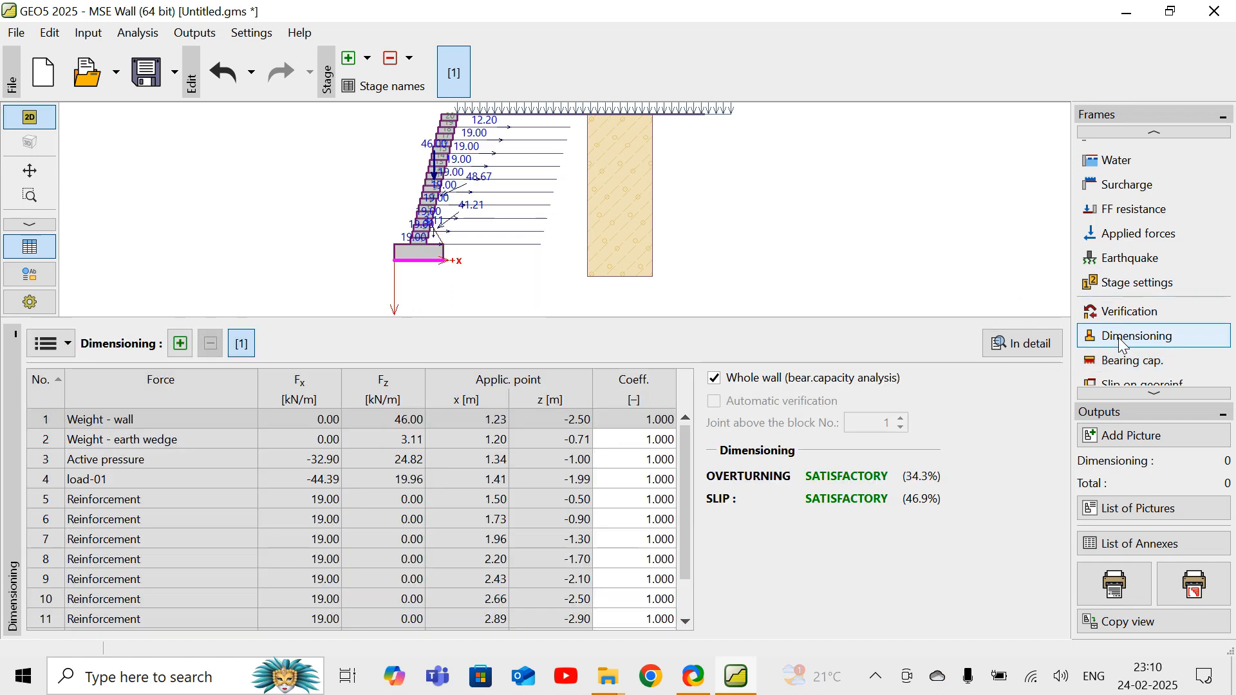
left_click(1125, 358)
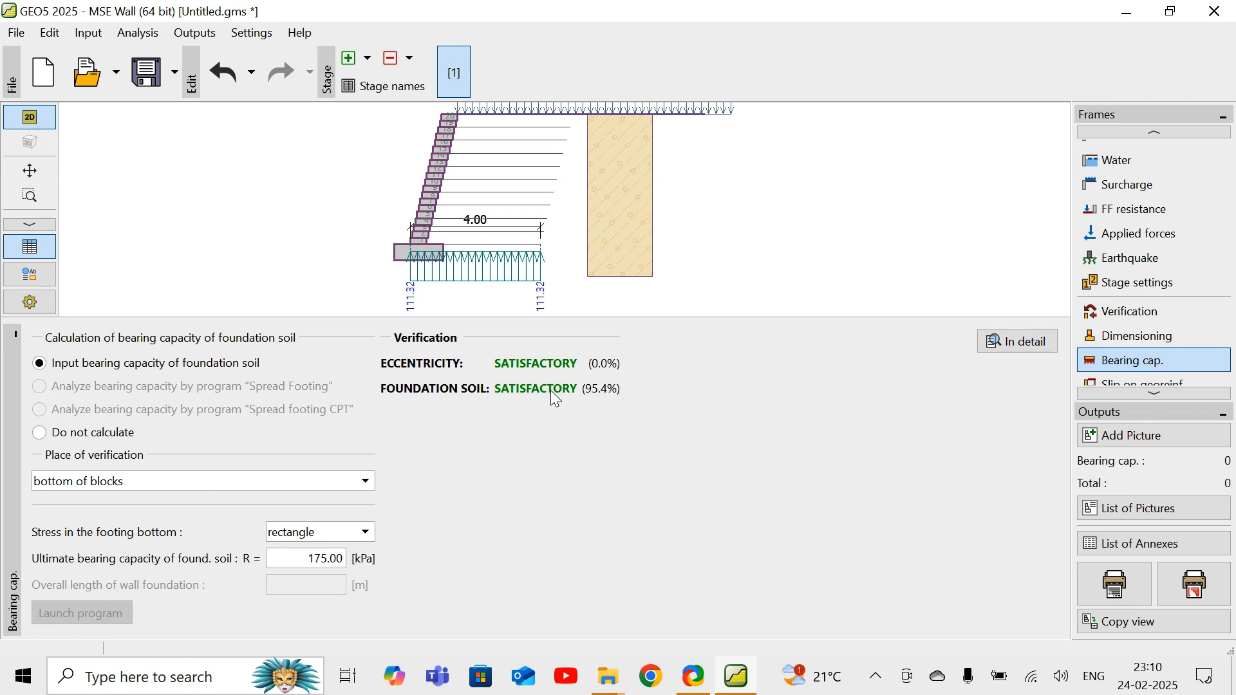
left_click(1157, 391)
left_click(1157, 391)
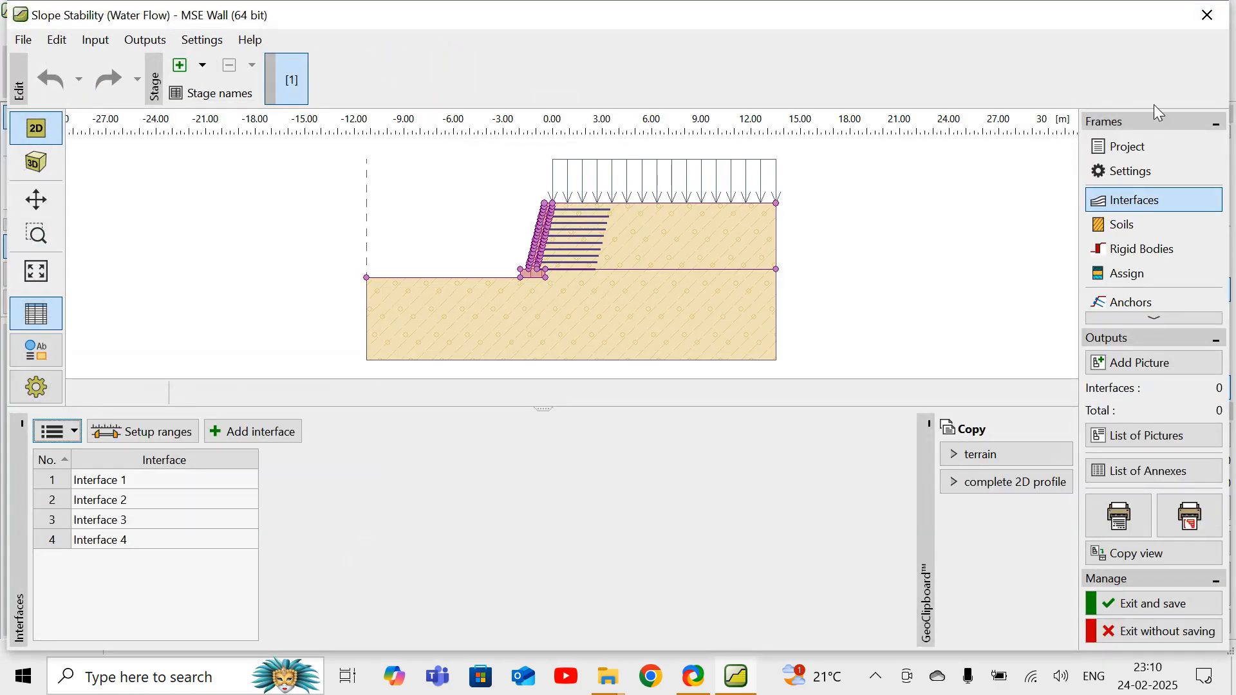
left_click(1207, 14)
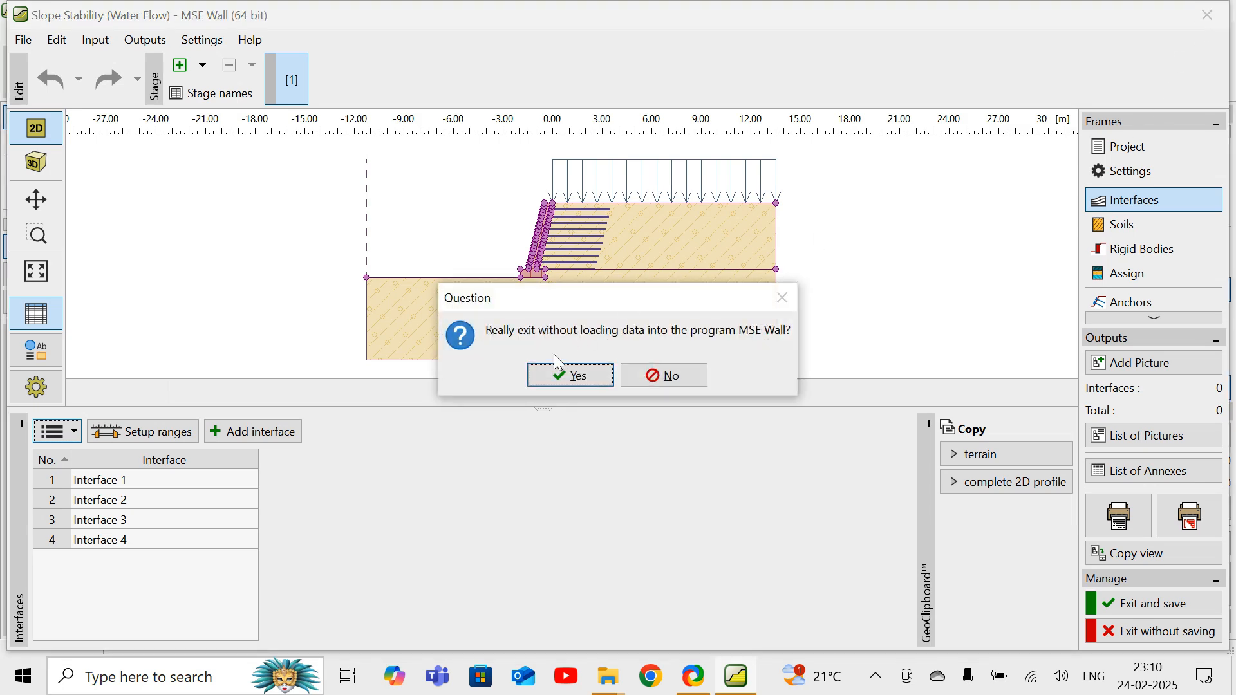
left_click(569, 375)
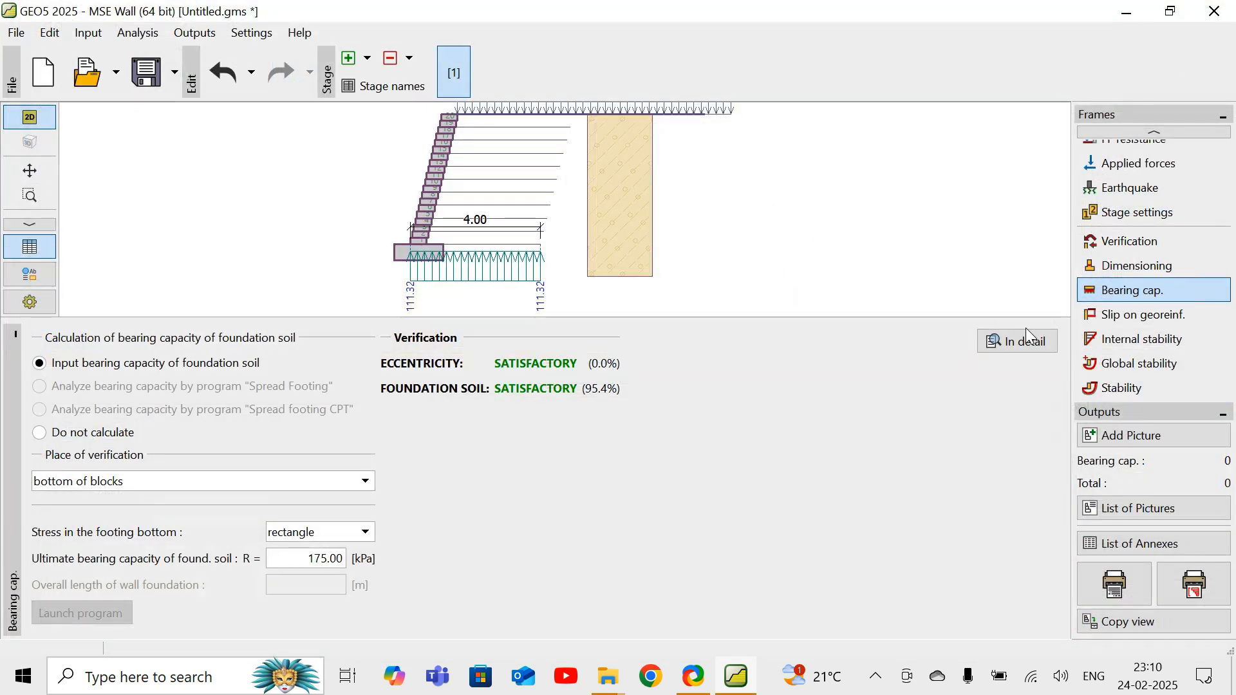
- Check the slip on georeinforcement and the internal stability of reinforcement No. 1 for strength and pullout
left_click(1138, 314)
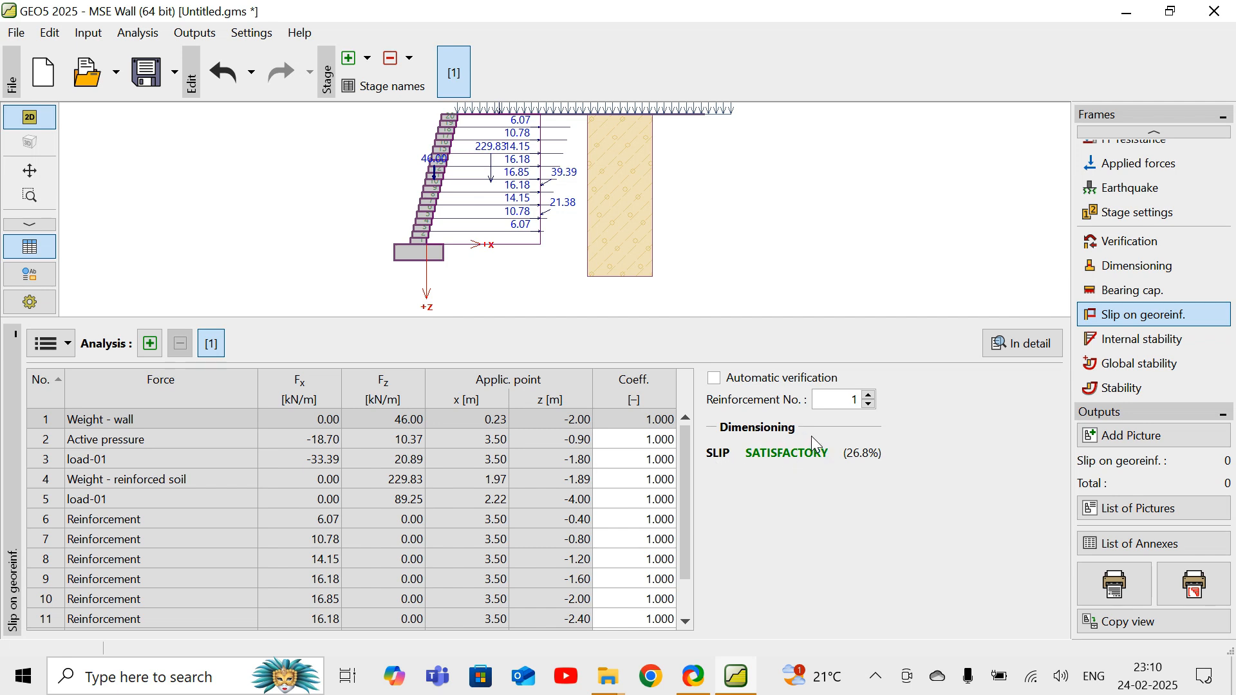
left_click(1115, 345)
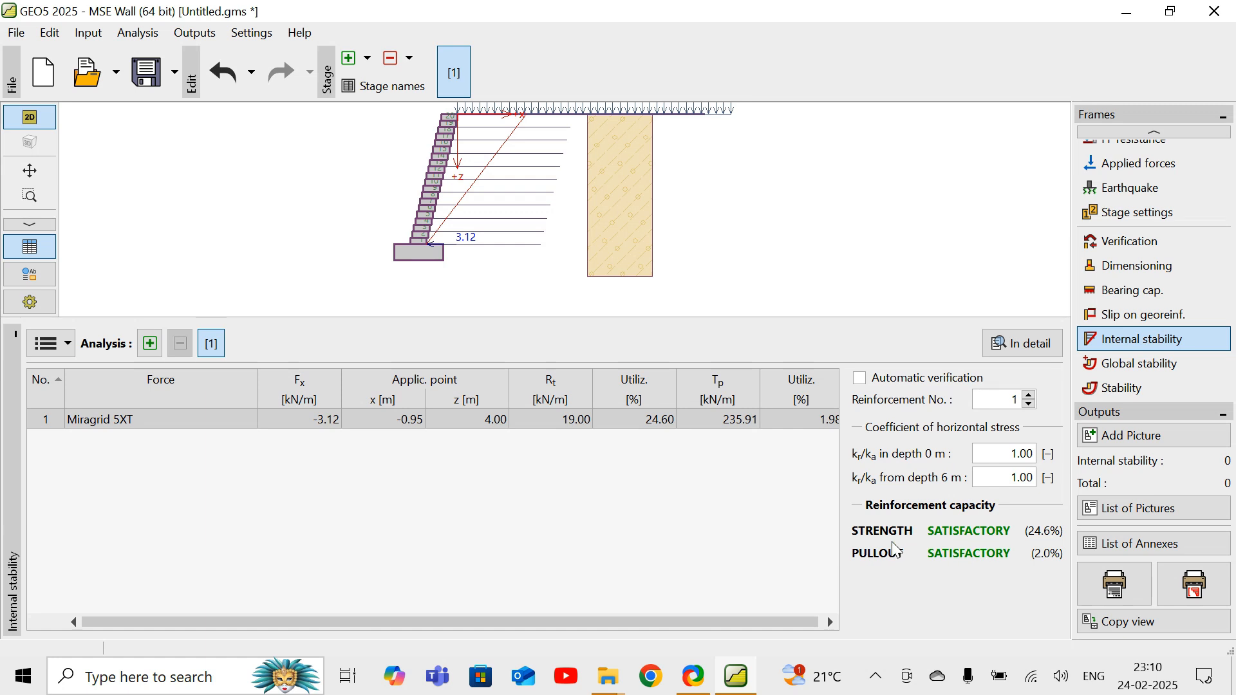
- Run the global stability analysis with the Bishop method and slip surface optimization enabled
left_click(1121, 372)
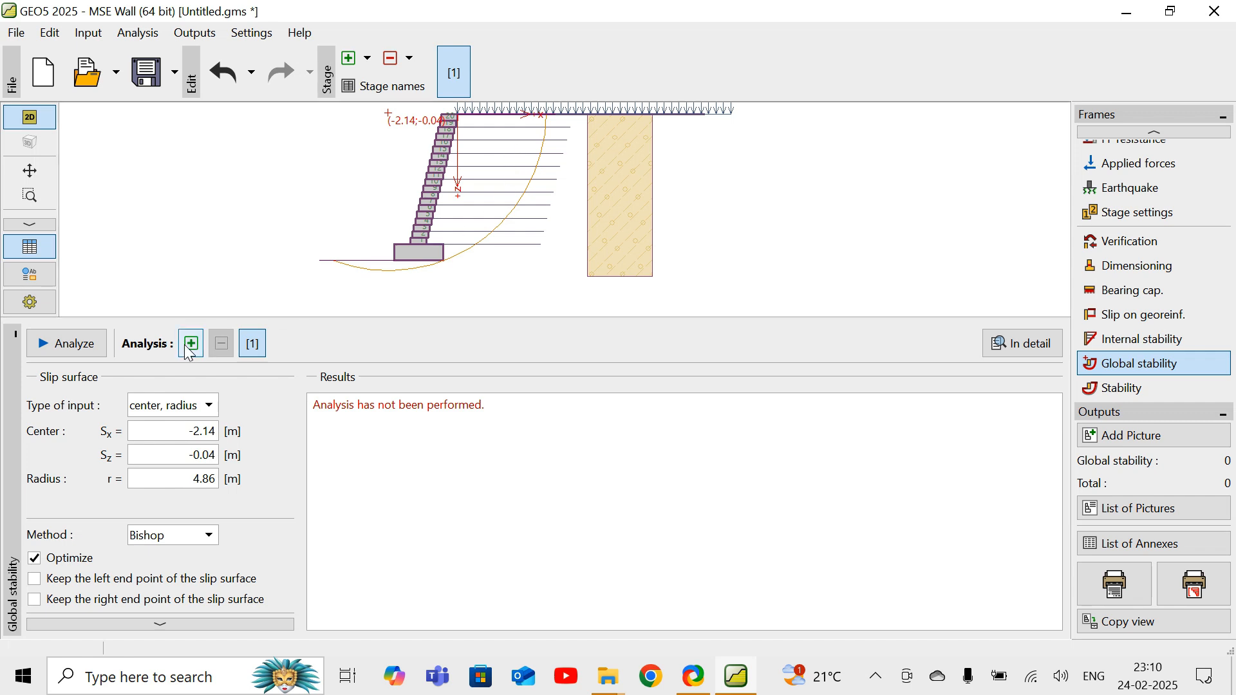
left_click(98, 348)
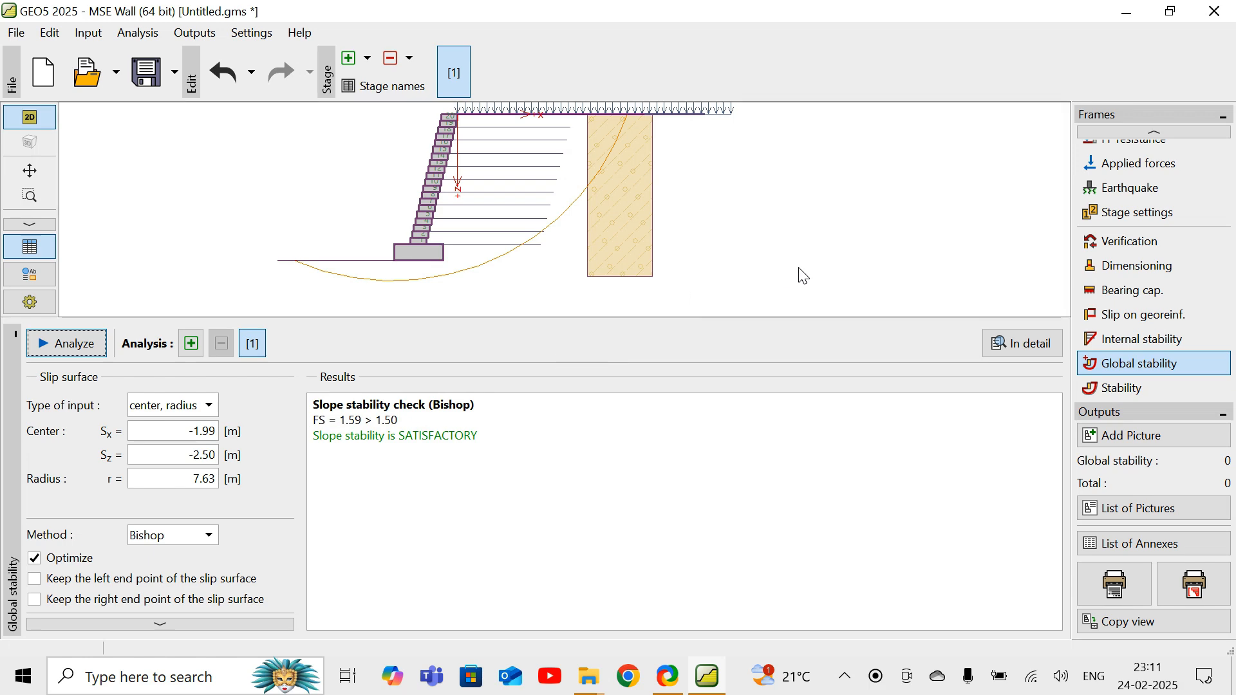
- Analyze the wall in Slope Stability with a circular slip surface, Bishop method and Optimization, and exit with the results saved
left_click(1130, 394)
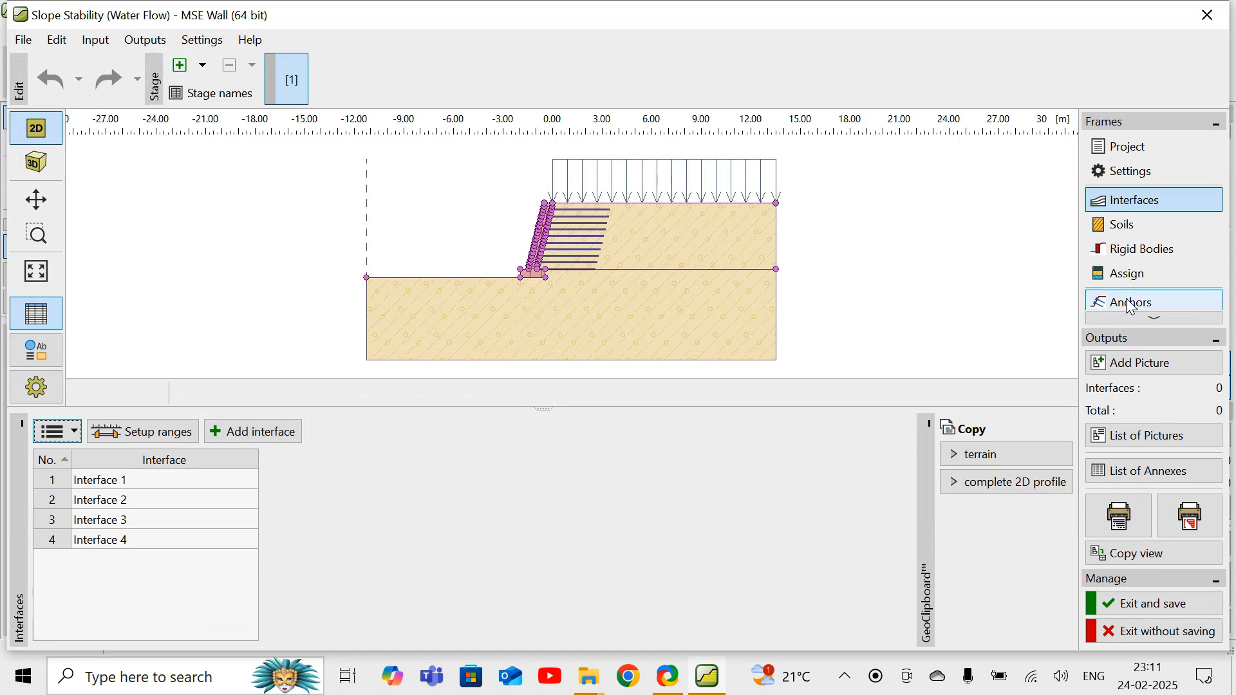
left_click(1158, 317)
left_click(1157, 317)
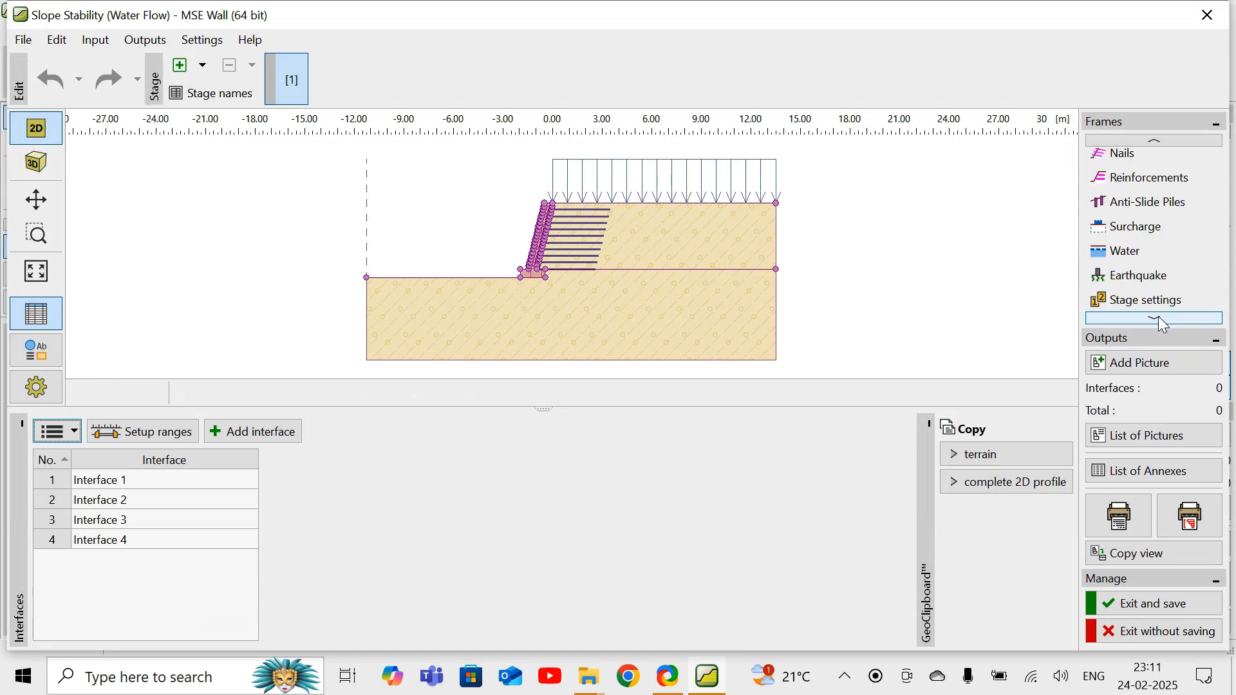
left_click(1158, 315)
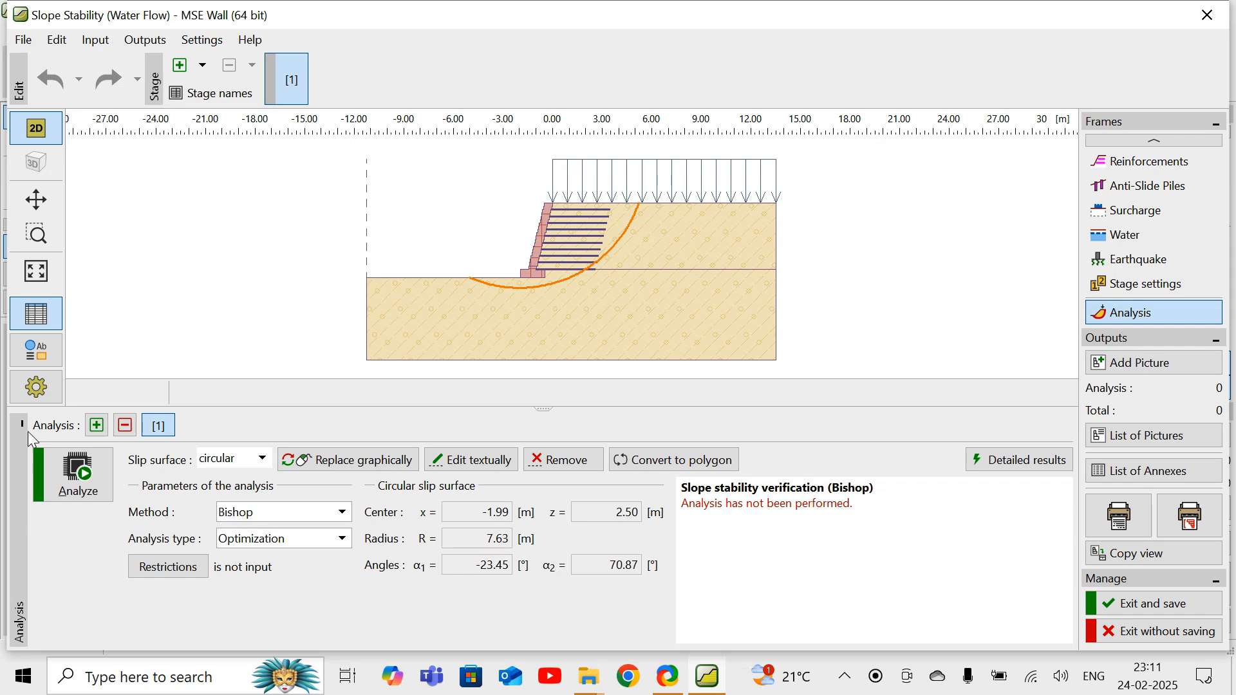
left_click(69, 470)
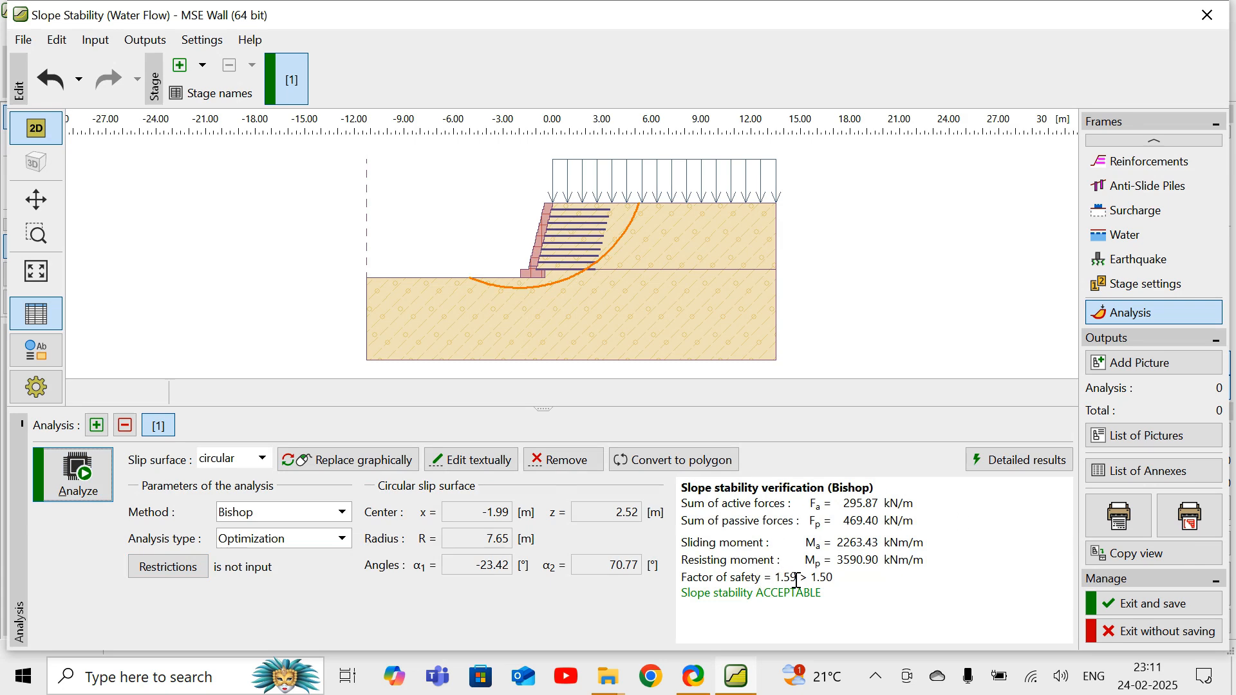
left_click(1139, 608)
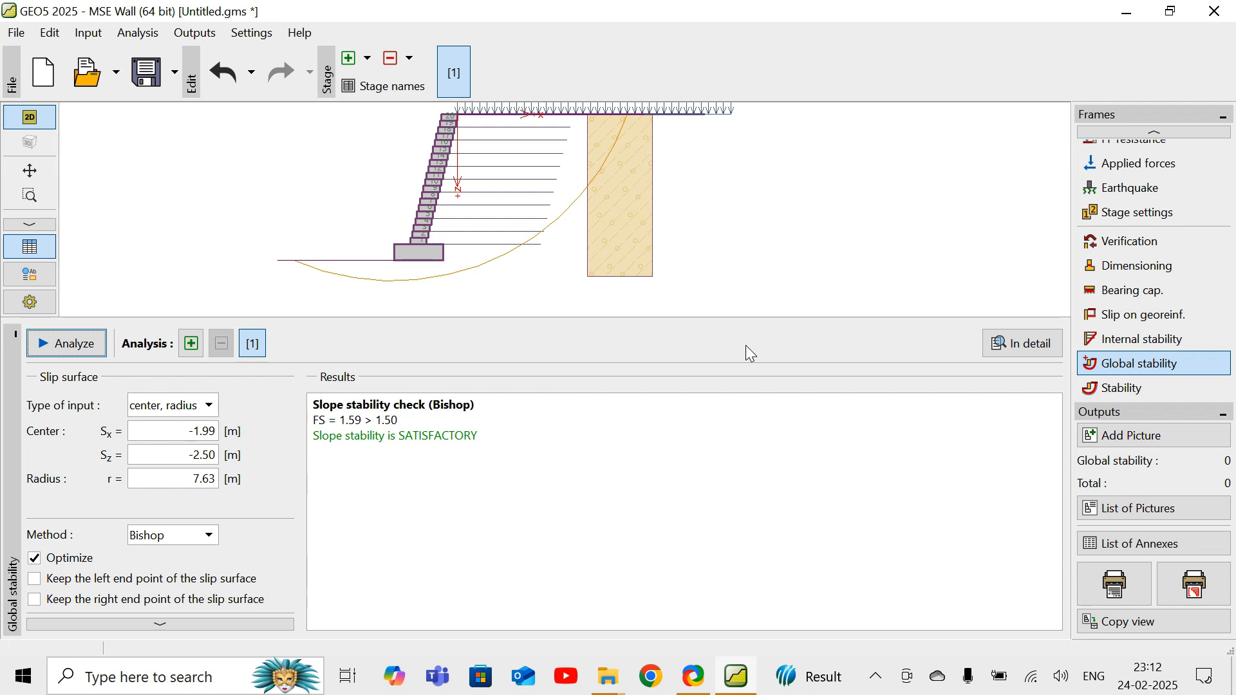
left_click(879, 676)
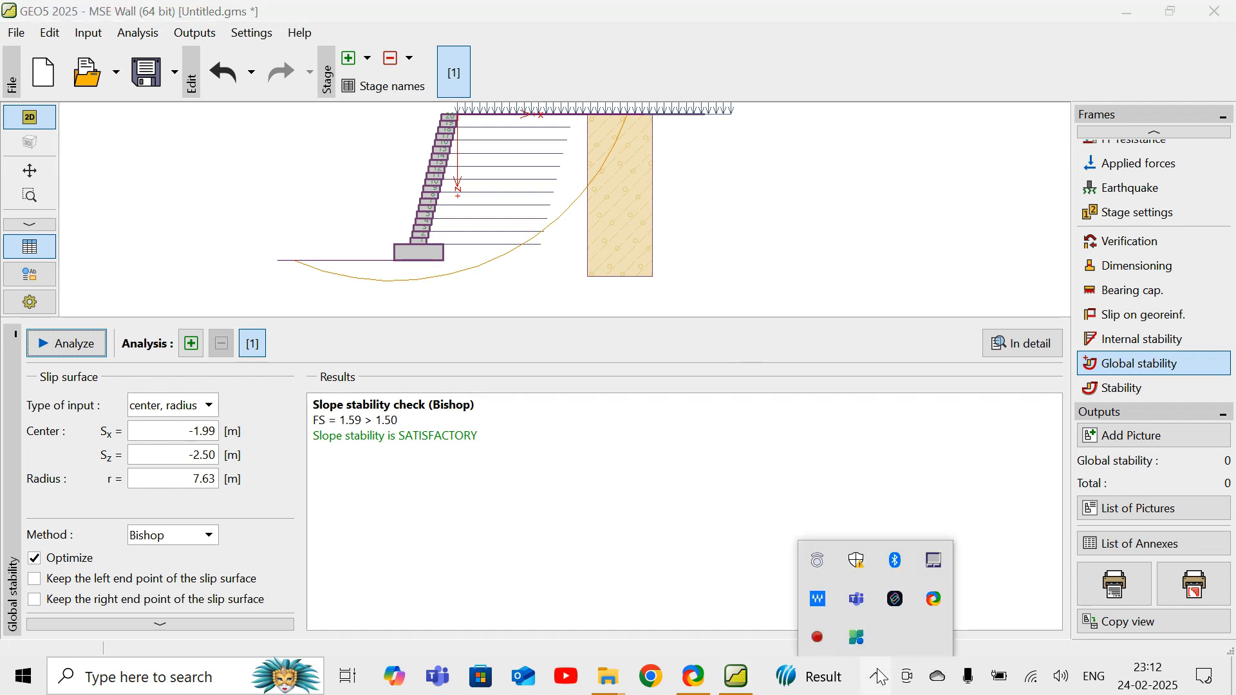